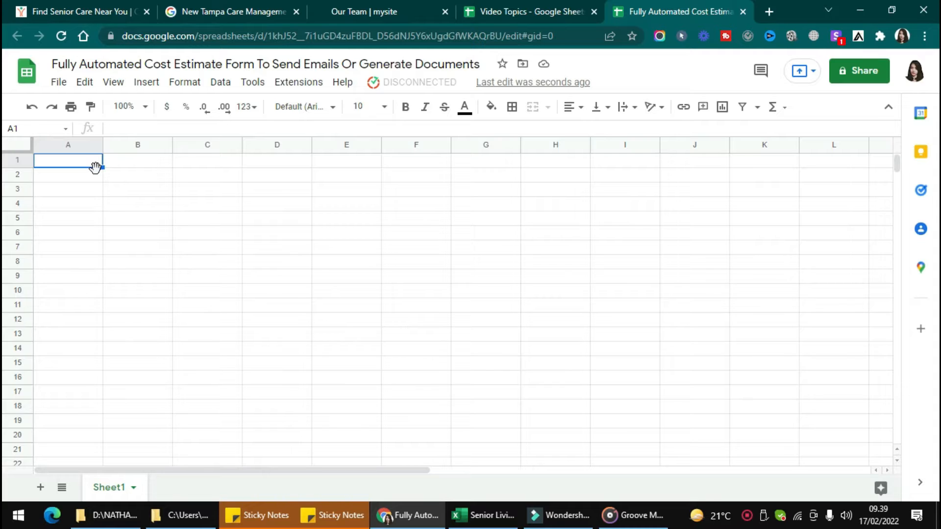
- Load the Cost Estimate Form template from the Kulfi Forms add-on into the spreadsheet
{"action": "left_click", "coordinate": [303, 88]}
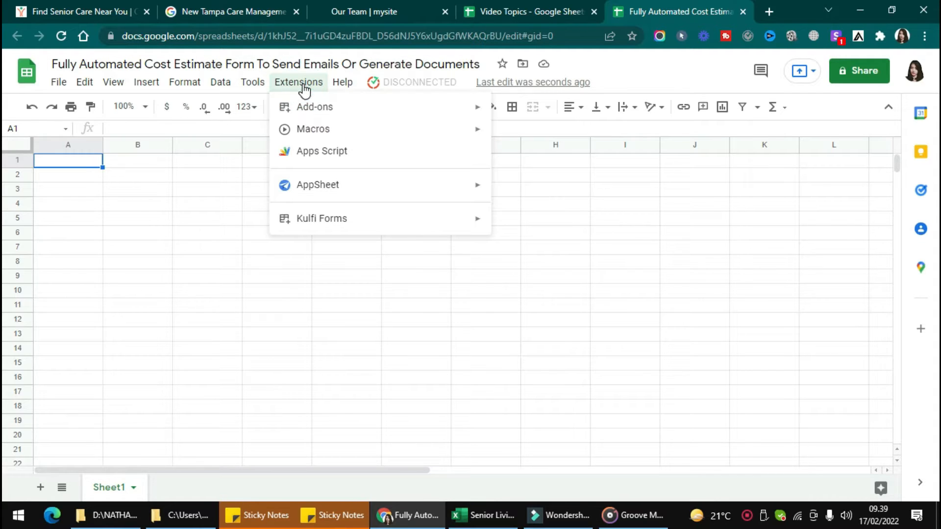
{"action": "left_click", "coordinate": [378, 216]}
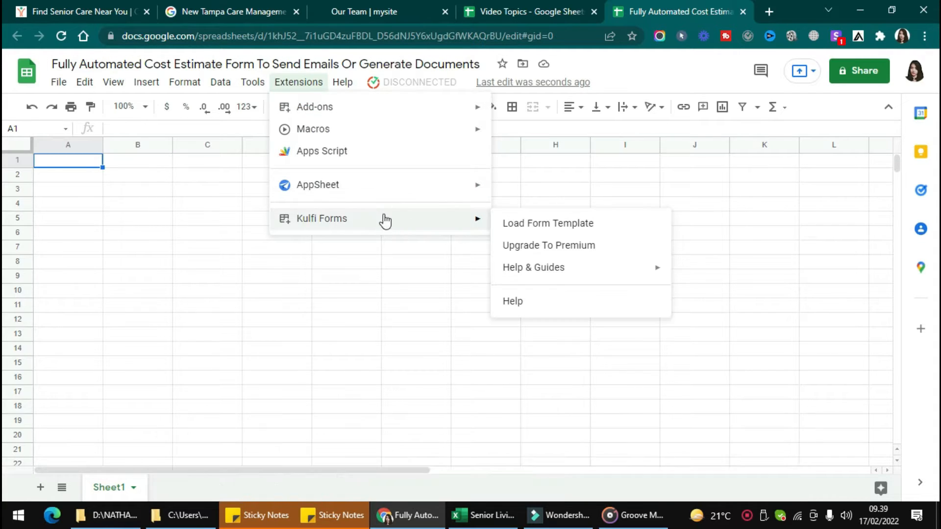
{"action": "left_click", "coordinate": [511, 225]}
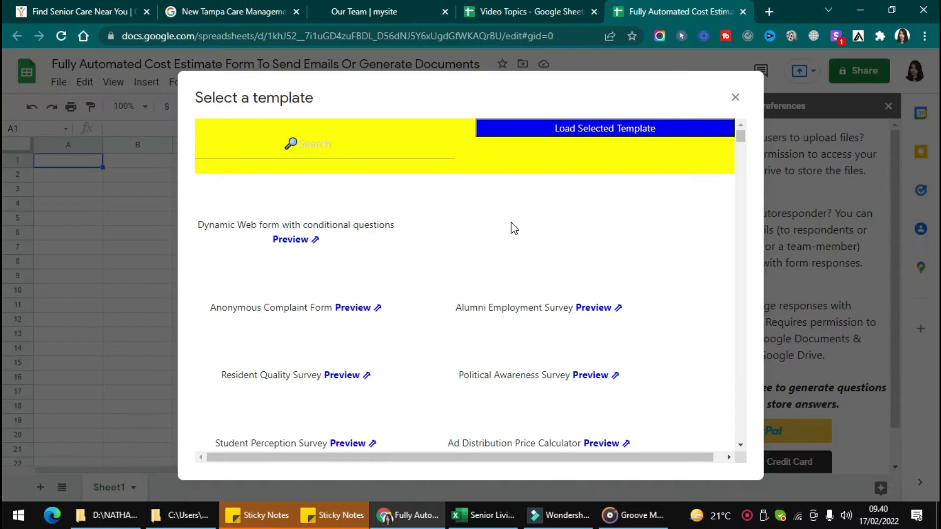
{"action": "type", "text": "cost es"}
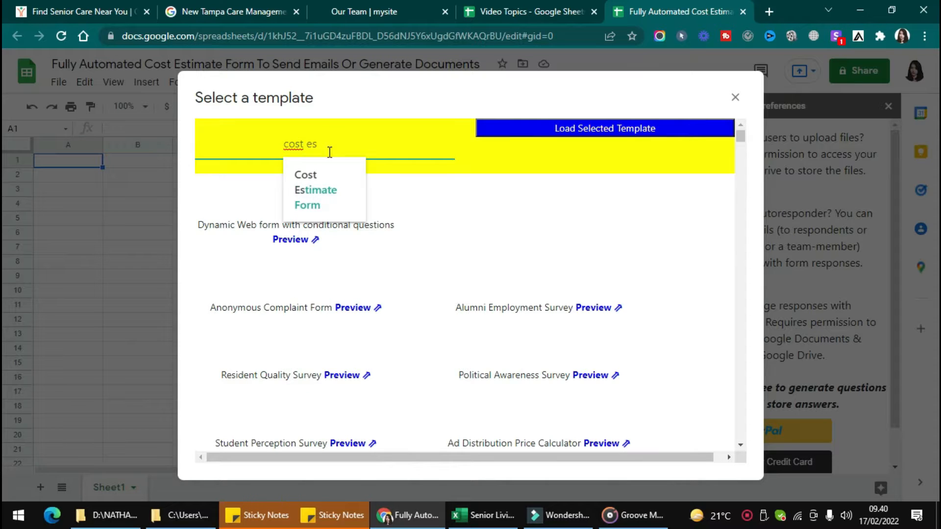
{"action": "left_click", "coordinate": [328, 189]}
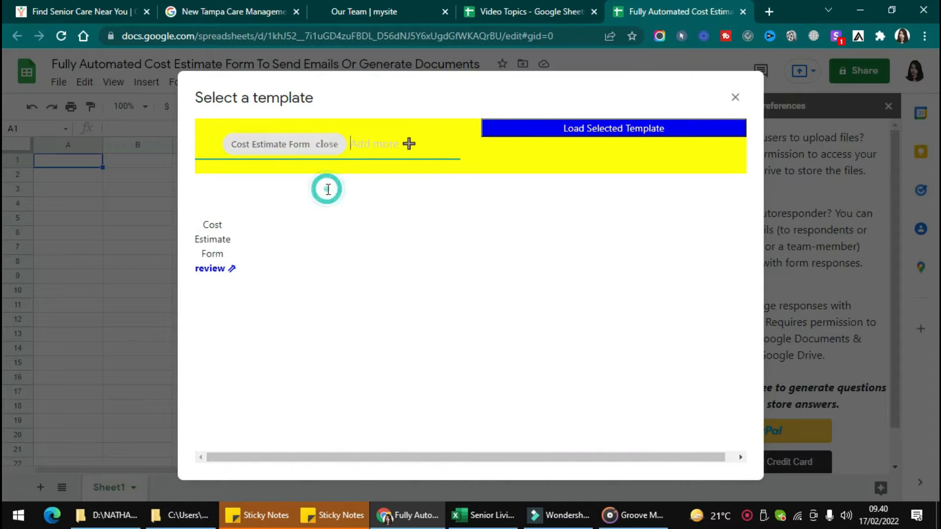
{"action": "left_click", "coordinate": [661, 128]}
- Look through the template's Dashboard, Responses, Questions and Settings sheets
{"action": "left_click", "coordinate": [485, 489]}
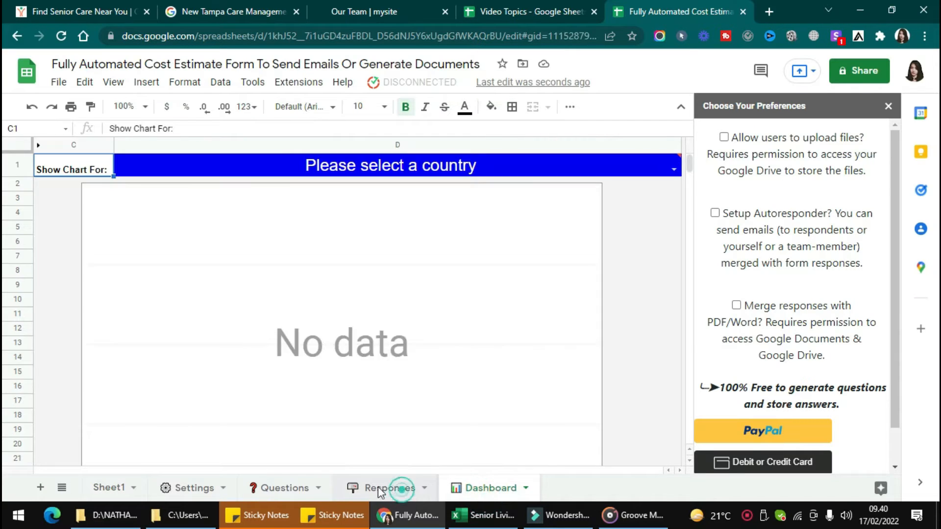
{"action": "left_click", "coordinate": [378, 486]}
{"action": "left_click", "coordinate": [267, 486]}
{"action": "left_click", "coordinate": [185, 486]}
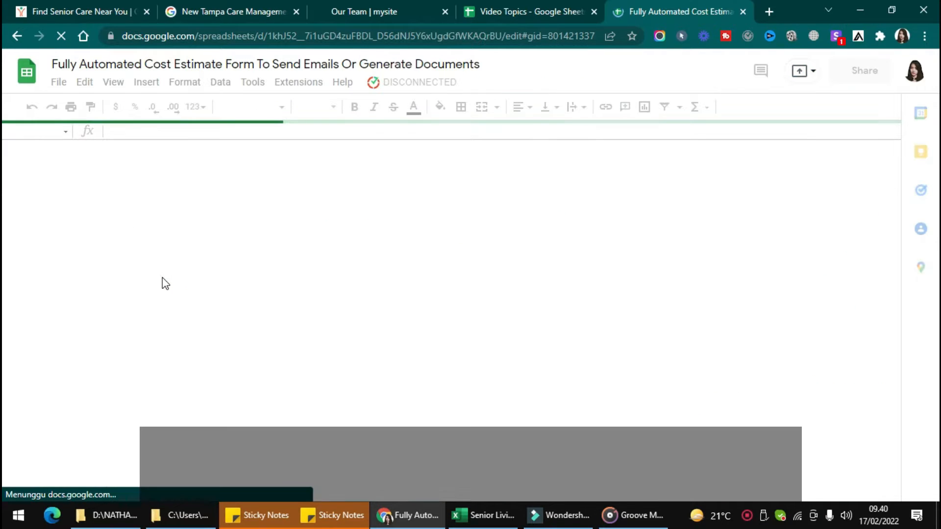
- Generate the form link with Kulfi Forms, granting its unverified script access to the Google account
{"action": "left_click", "coordinate": [392, 83]}
{"action": "left_click", "coordinate": [408, 103]}
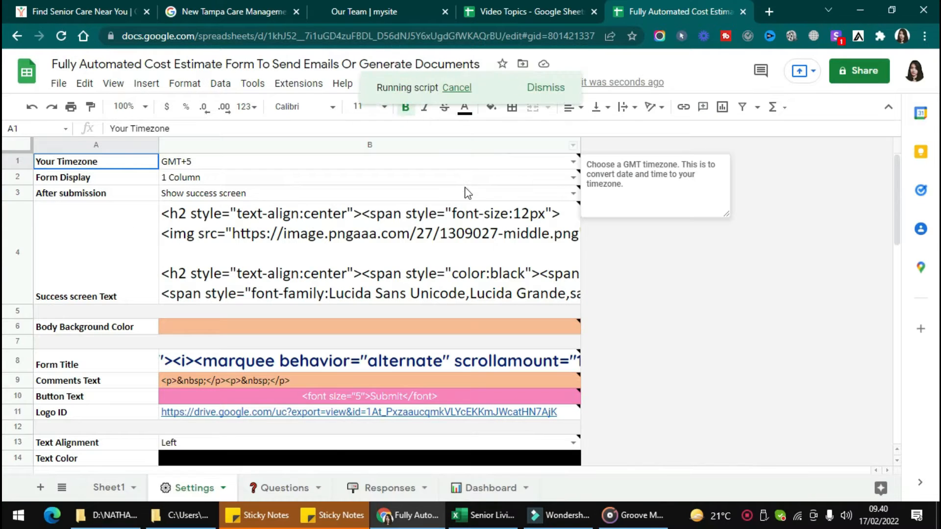
{"action": "left_click", "coordinate": [497, 305]}
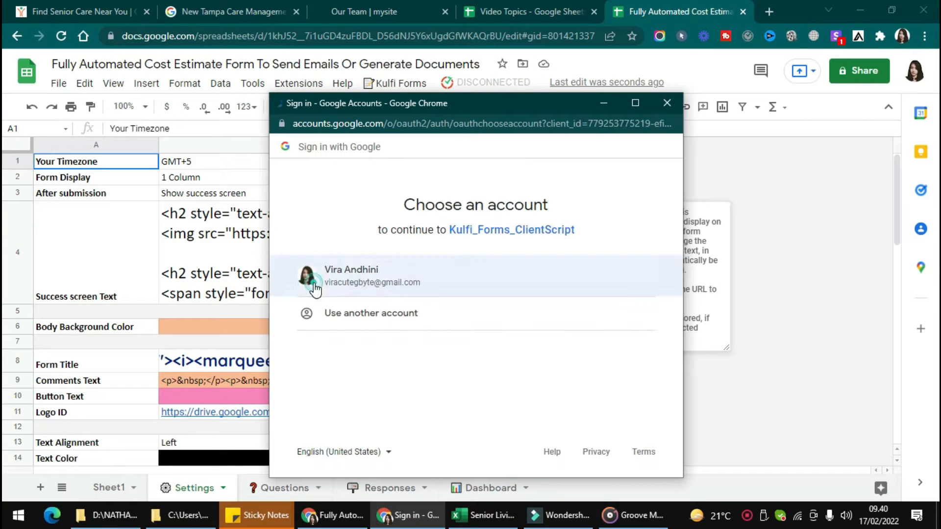
{"action": "left_click", "coordinate": [315, 288]}
{"action": "left_click", "coordinate": [310, 368]}
{"action": "scroll", "coordinate": [343, 396], "scroll_direction": "down", "scroll_amount": 1}
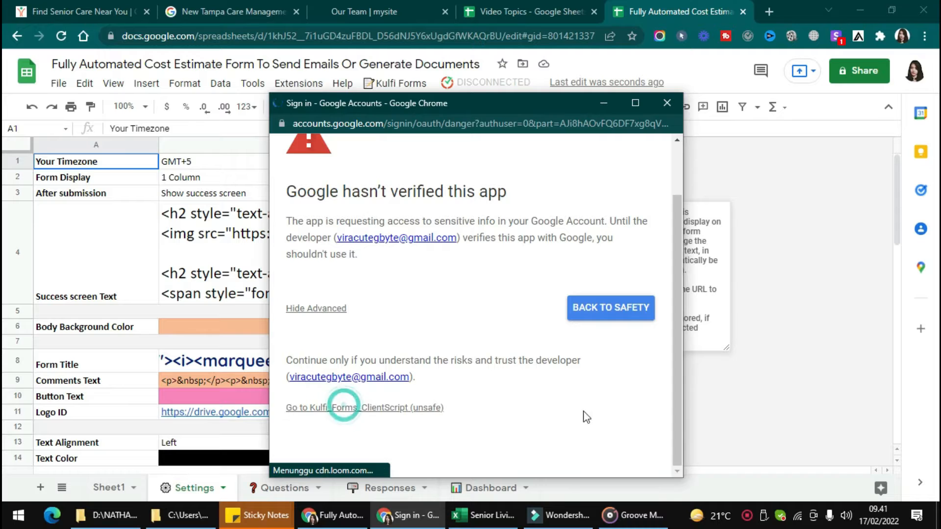
{"action": "scroll", "coordinate": [589, 398], "scroll_direction": "down", "scroll_amount": 3}
{"action": "left_click", "coordinate": [563, 416]}
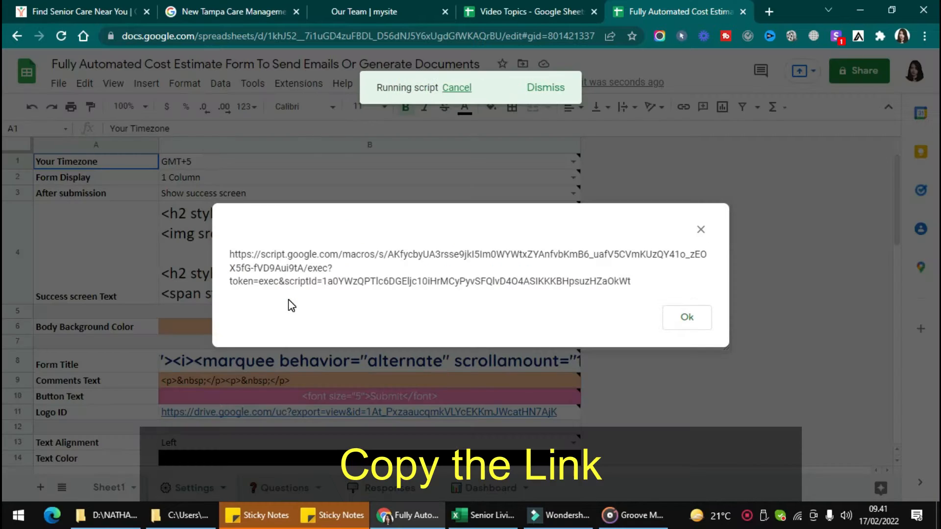
- Copy the generated form link and open the web form in a new browser tab
{"action": "left_click_drag", "start_coordinate": [229, 255], "coordinate": [663, 292]}
{"action": "key", "text": "ctrl+c"}
{"action": "key", "text": "ctrl+t"}
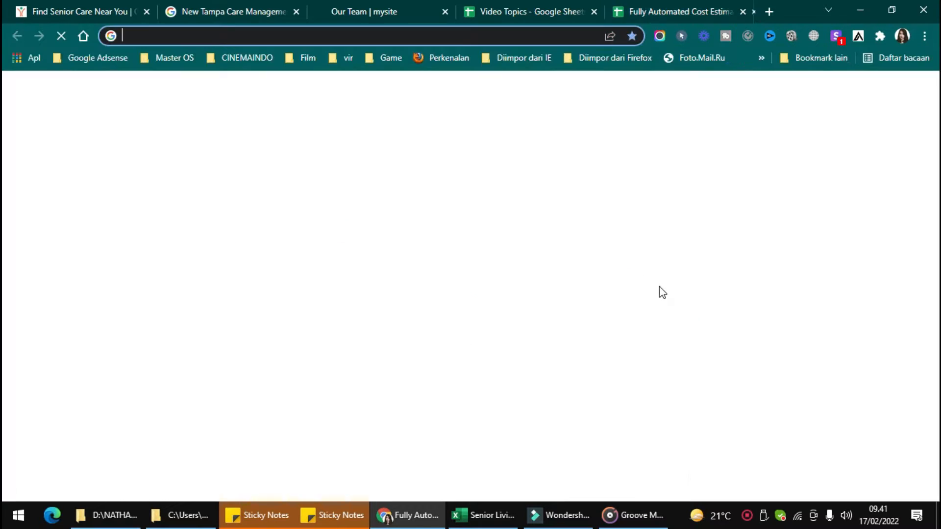
{"action": "key", "text": "ctrl+v"}
{"action": "key", "text": "Return"}
{"action": "scroll", "coordinate": [654, 299], "scroll_direction": "up", "scroll_amount": 4}
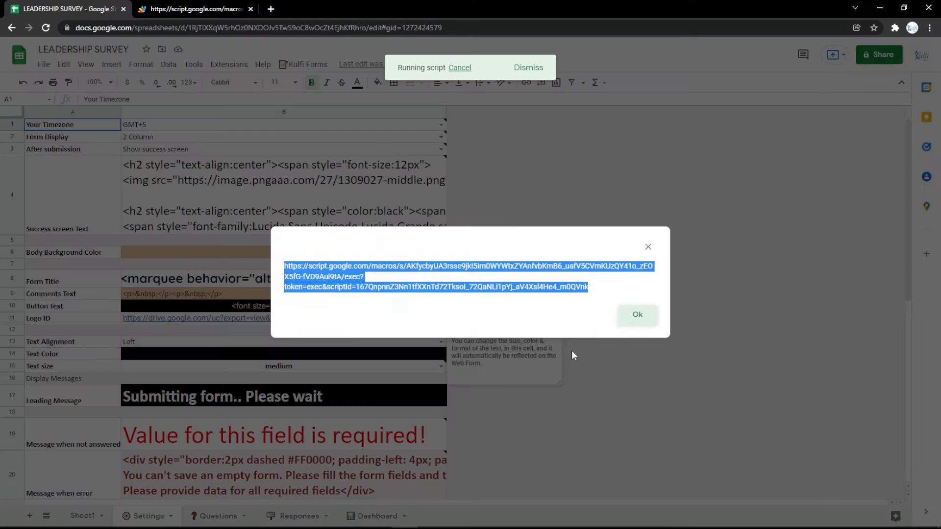
- Dismiss the link message and insert a Text question row above the Department question in the Questions sheet
{"action": "key", "text": "Escape"}
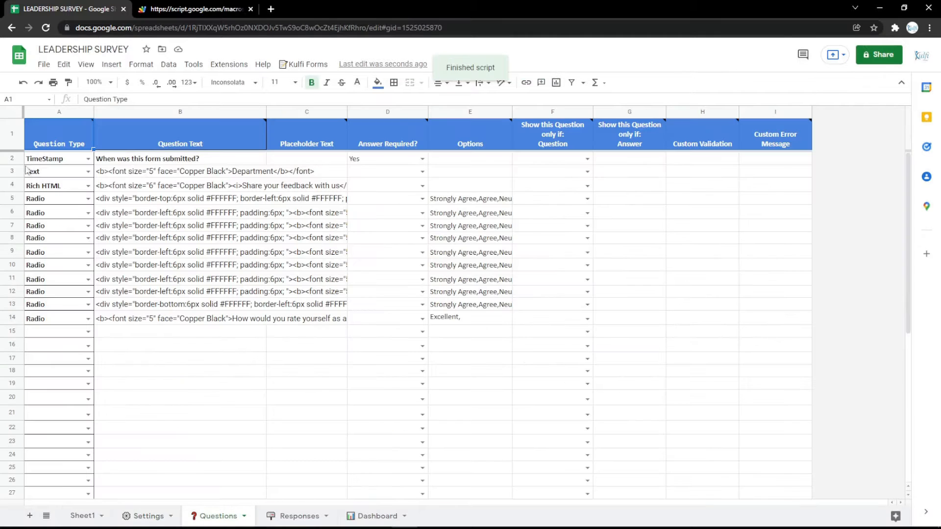
{"action": "left_click", "coordinate": [11, 171]}
{"action": "right_click", "coordinate": [14, 172]}
{"action": "left_click", "coordinate": [64, 260]}
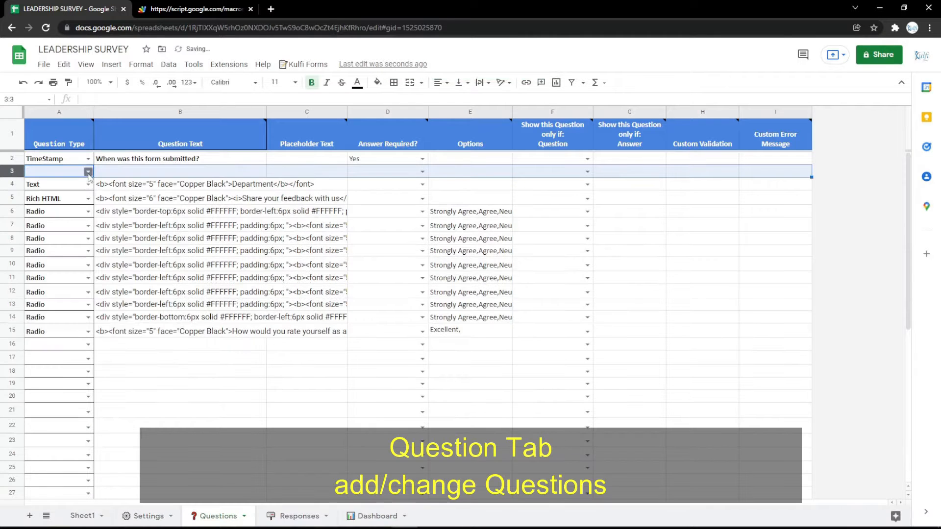
{"action": "left_click", "coordinate": [88, 171]}
{"action": "left_click", "coordinate": [60, 216]}
- Copy the Department question's formatted text into B3, replace its wording with Name, and reload the web form
{"action": "left_click", "coordinate": [157, 186]}
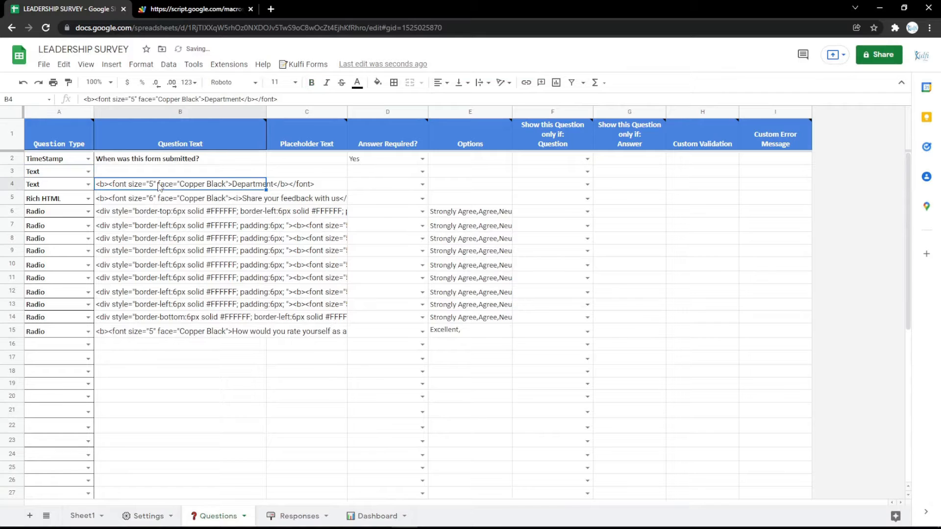
{"action": "key", "text": "ctrl+c"}
{"action": "left_click", "coordinate": [159, 173]}
{"action": "key", "text": "ctrl+v"}
{"action": "double_click", "coordinate": [215, 171]}
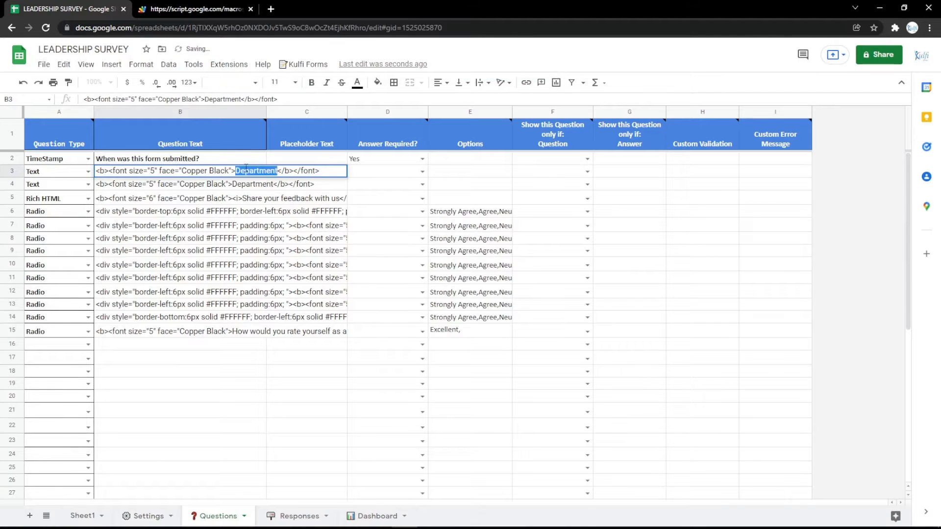
{"action": "key", "text": "Return"}
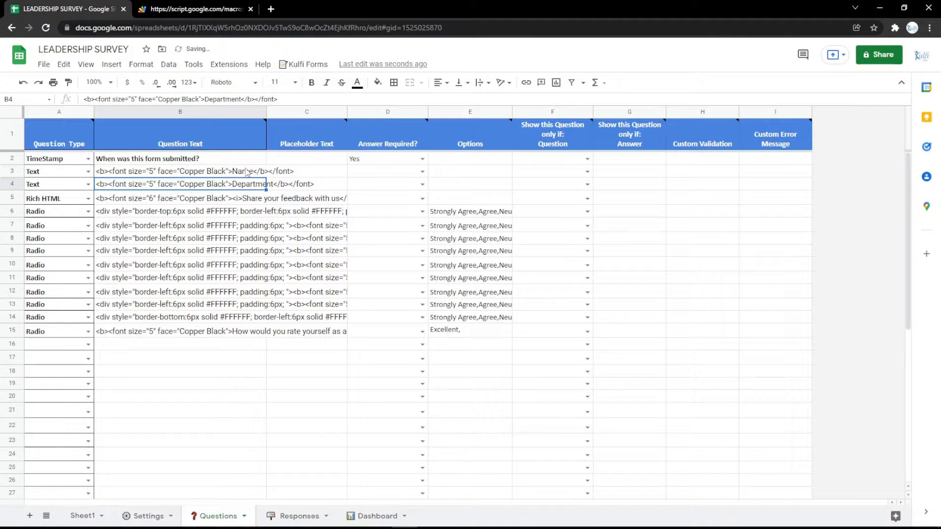
{"action": "left_click", "coordinate": [195, 8]}
{"action": "key", "text": "F5"}
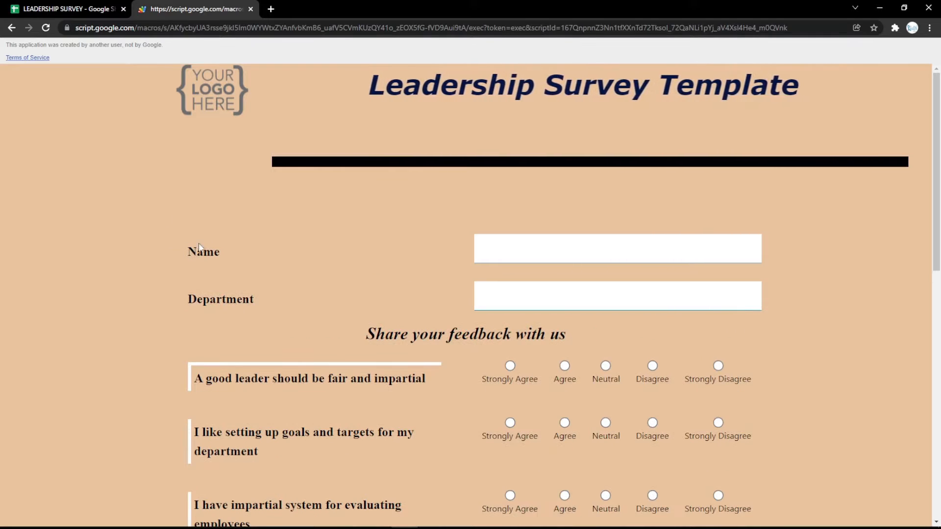
- Change the question in row 3 to the Email type with the wording Email, and reload the web form
{"action": "left_click", "coordinate": [77, 6]}
{"action": "left_click", "coordinate": [88, 171]}
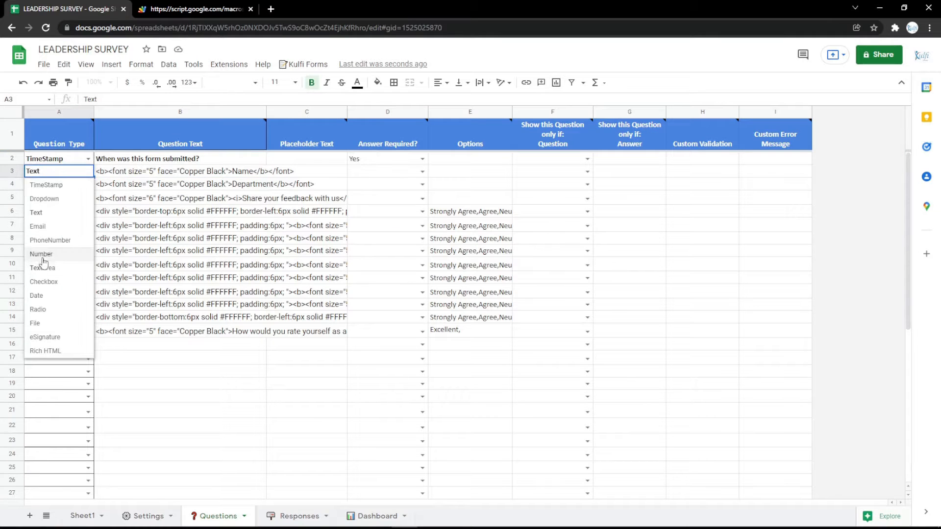
{"action": "left_click", "coordinate": [55, 232]}
{"action": "double_click", "coordinate": [253, 171]}
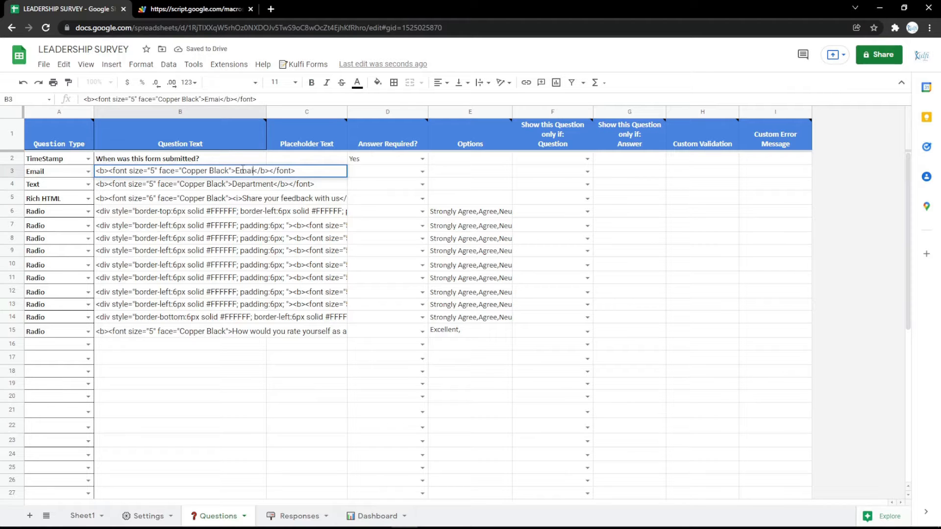
{"action": "type", "text": "l"}
{"action": "key", "text": "Return"}
{"action": "key", "text": "ctrl+Tab"}
{"action": "key", "text": "F5"}
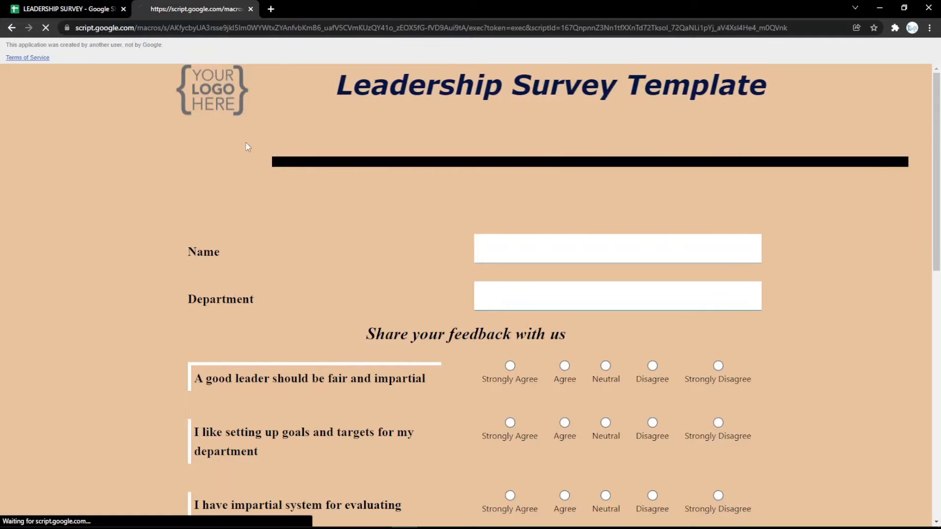
- Change the question in row 3 to the PhoneNumber type with the wording Phone Number, and reload the web form
{"action": "left_click", "coordinate": [103, 6]}
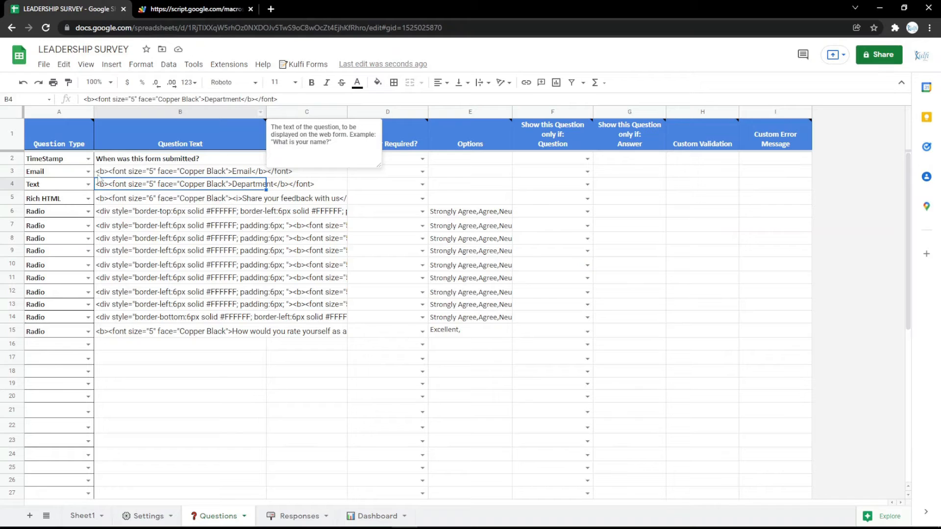
{"action": "left_click", "coordinate": [89, 173]}
{"action": "left_click", "coordinate": [42, 245]}
{"action": "left_click", "coordinate": [250, 171]}
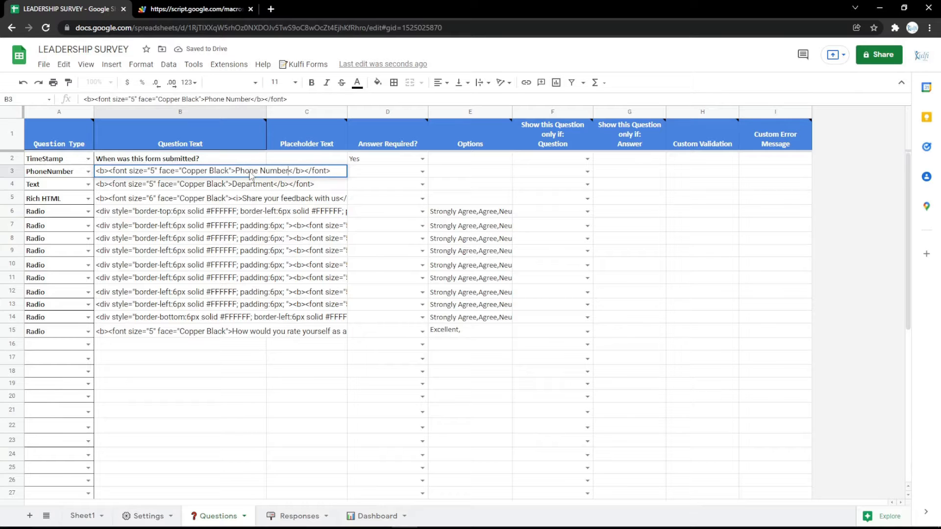
{"action": "key", "text": "Return"}
{"action": "left_click", "coordinate": [198, 4]}
{"action": "key", "text": "F5"}
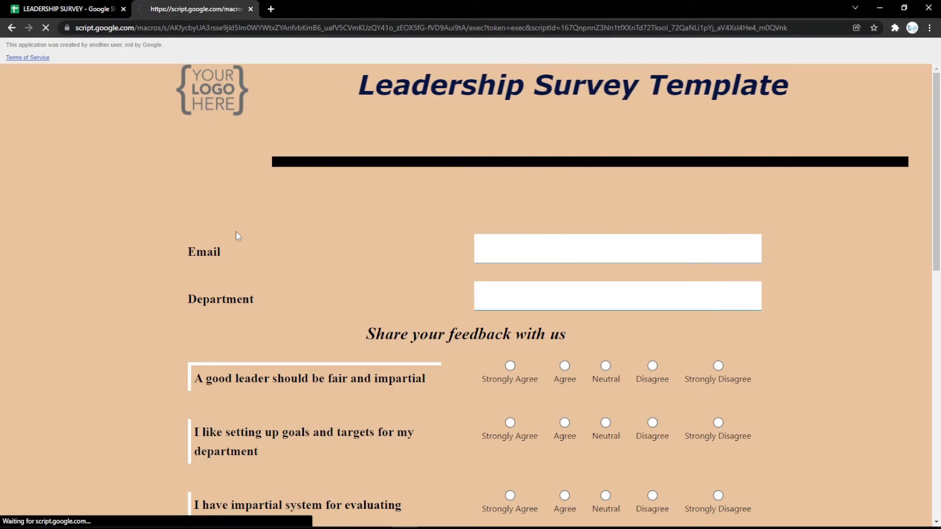
{"action": "left_click", "coordinate": [49, 9]}
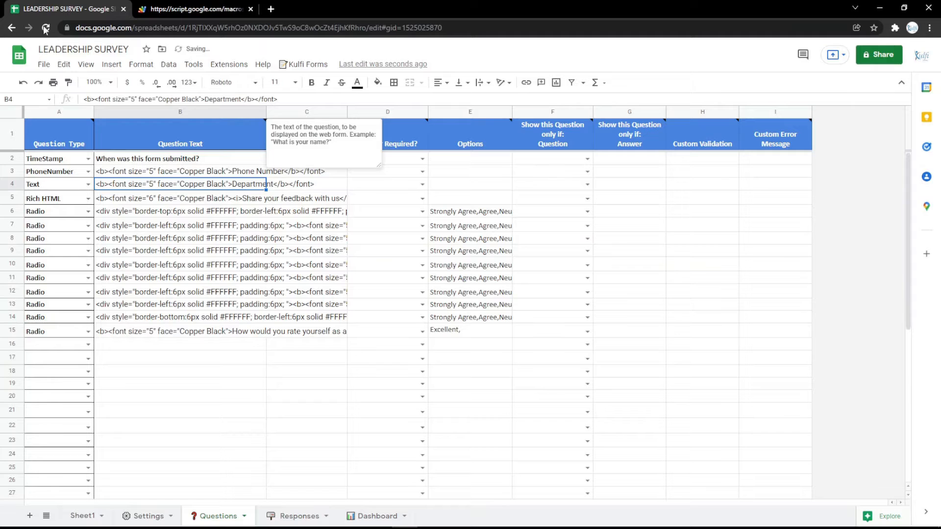
{"action": "left_click", "coordinate": [89, 172]}
{"action": "left_click", "coordinate": [74, 254]}
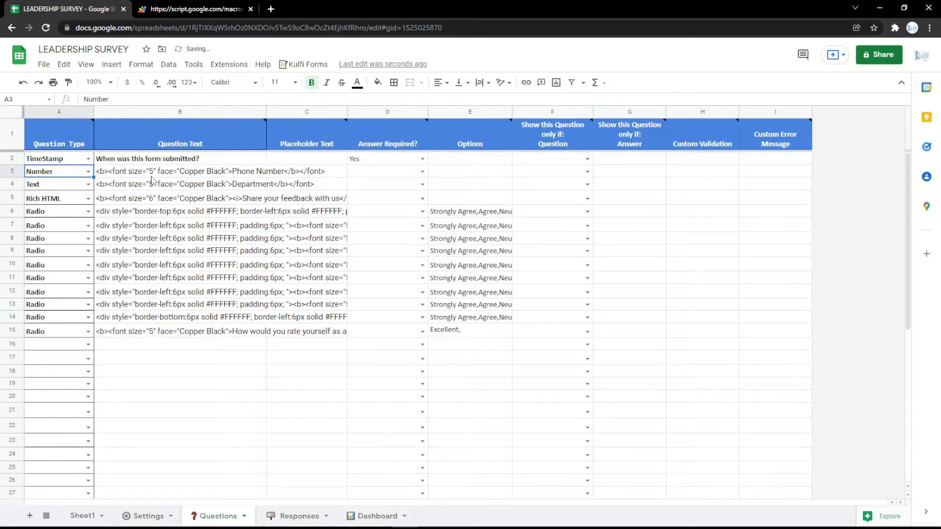
{"action": "key", "text": "ctrl+z"}
- Change the question in row 3 to the TextArea type with the wording Address, and reload the web form
{"action": "left_click", "coordinate": [88, 171]}
{"action": "left_click", "coordinate": [74, 268]}
{"action": "double_click", "coordinate": [241, 169]}
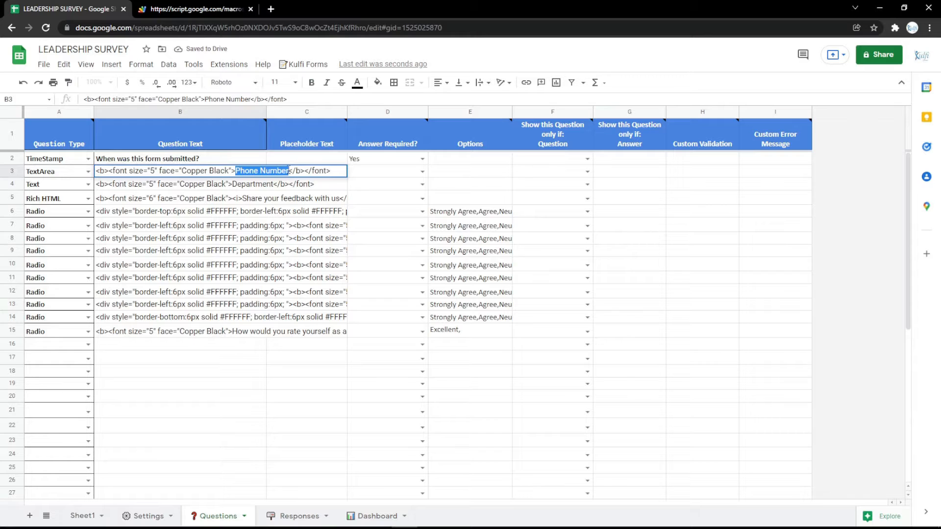
{"action": "type", "text": "s"}
{"action": "key", "text": "Return"}
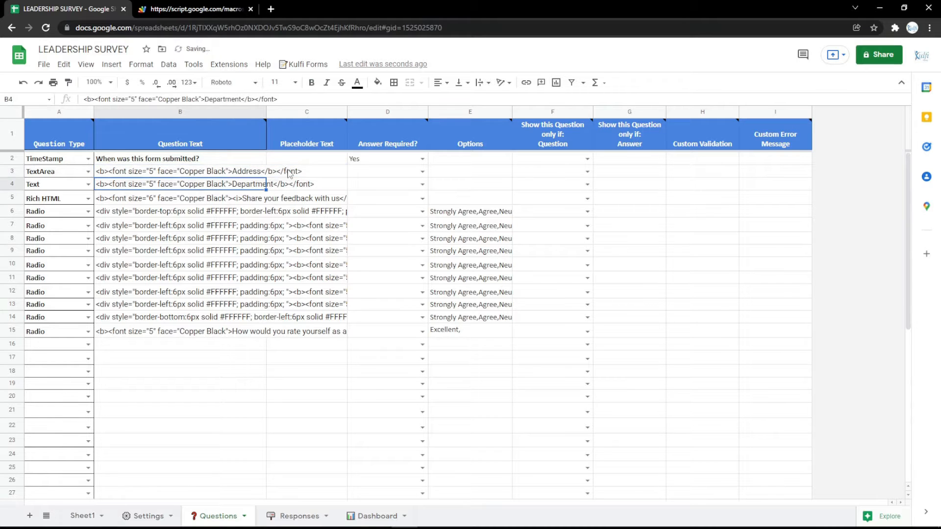
{"action": "key", "text": "ctrl+Tab"}
{"action": "key", "text": "F5"}
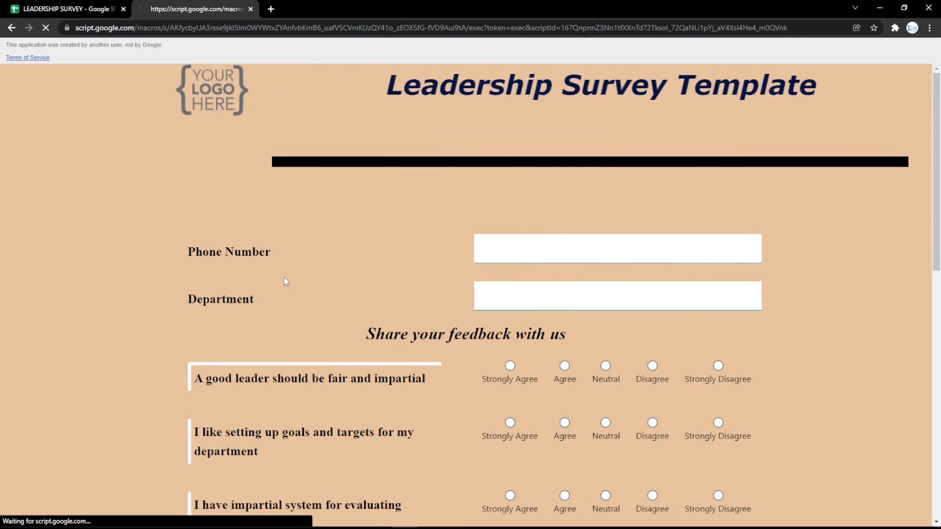
{"action": "left_click", "coordinate": [49, 5]}
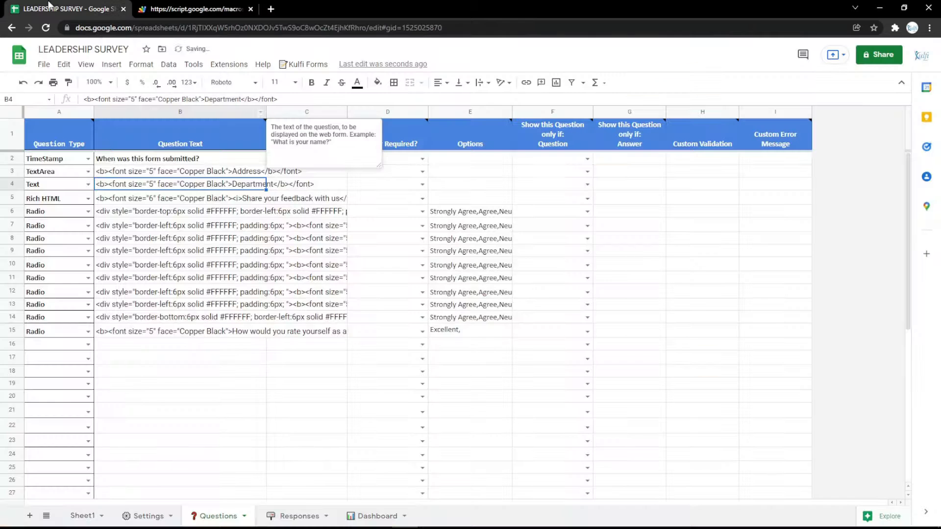
{"action": "left_click", "coordinate": [88, 172]}
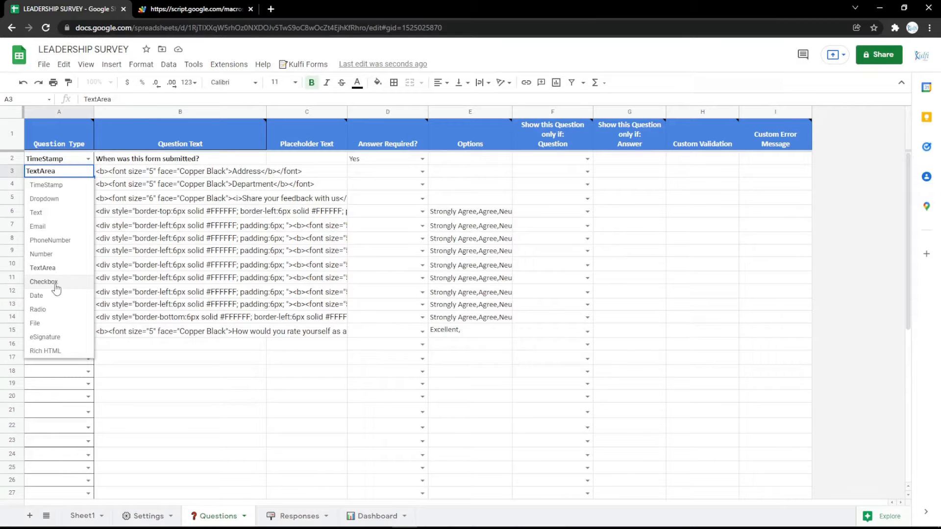
{"action": "left_click", "coordinate": [59, 283]}
- Change the question in row 3 to the Date type with the wording Date
{"action": "left_click", "coordinate": [88, 172]}
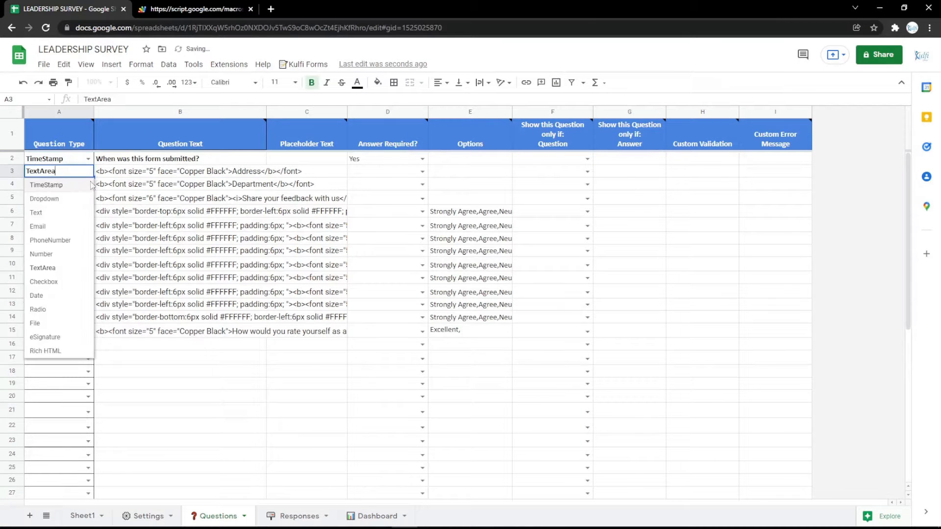
{"action": "left_click", "coordinate": [52, 296]}
{"action": "left_click", "coordinate": [245, 171]}
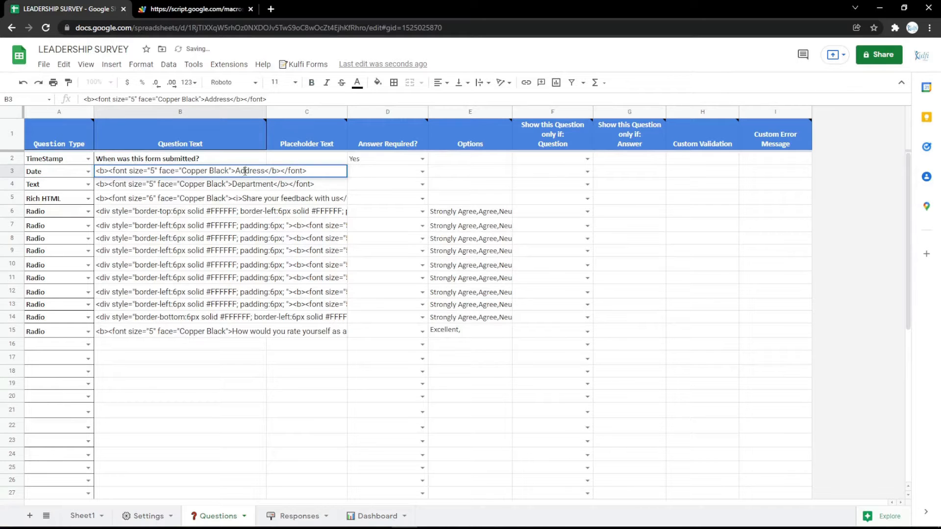
{"action": "left_click", "coordinate": [240, 223]}
- Reload the web form and check the calendar of the Date question
{"action": "left_click", "coordinate": [234, 7]}
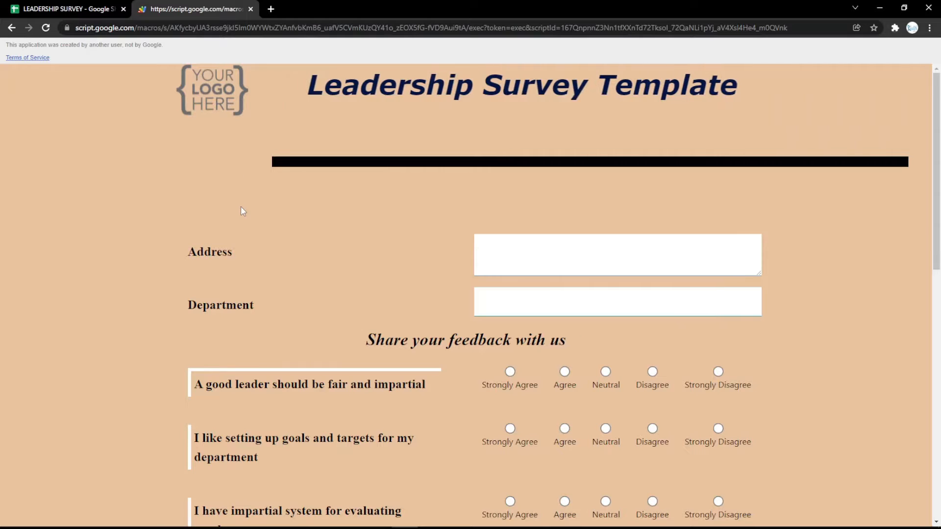
{"action": "key", "text": "F5"}
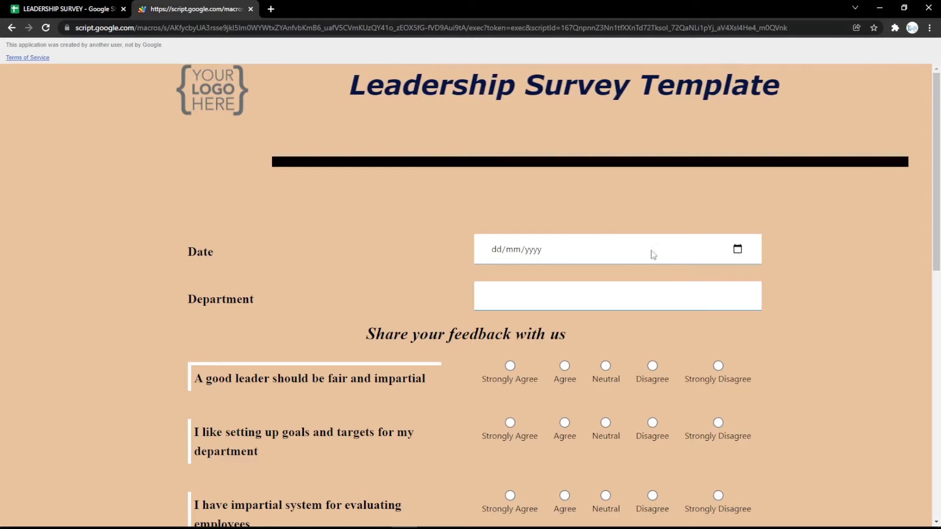
{"action": "left_click", "coordinate": [736, 249]}
{"action": "left_click", "coordinate": [410, 227]}
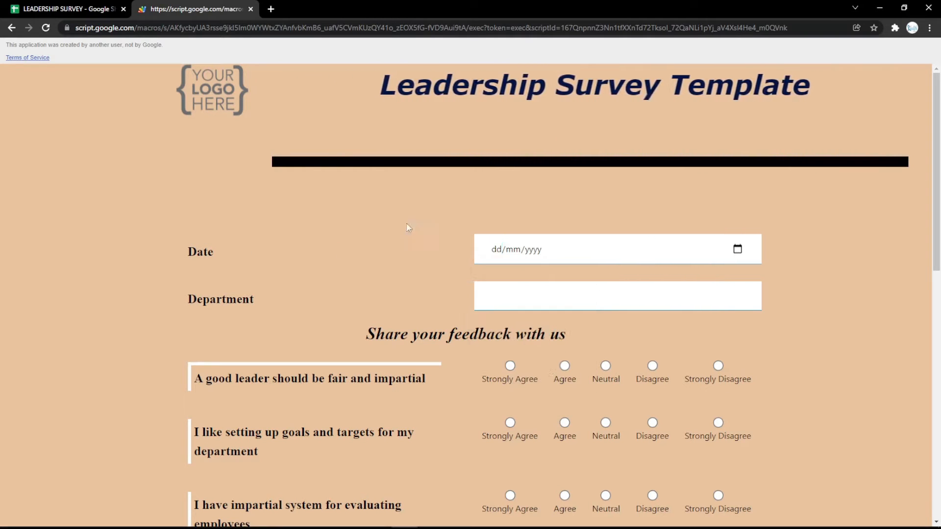
- Change the question in row 3 to the Radio type with the wording Gender
{"action": "left_click", "coordinate": [12, 6]}
{"action": "left_click", "coordinate": [88, 171]}
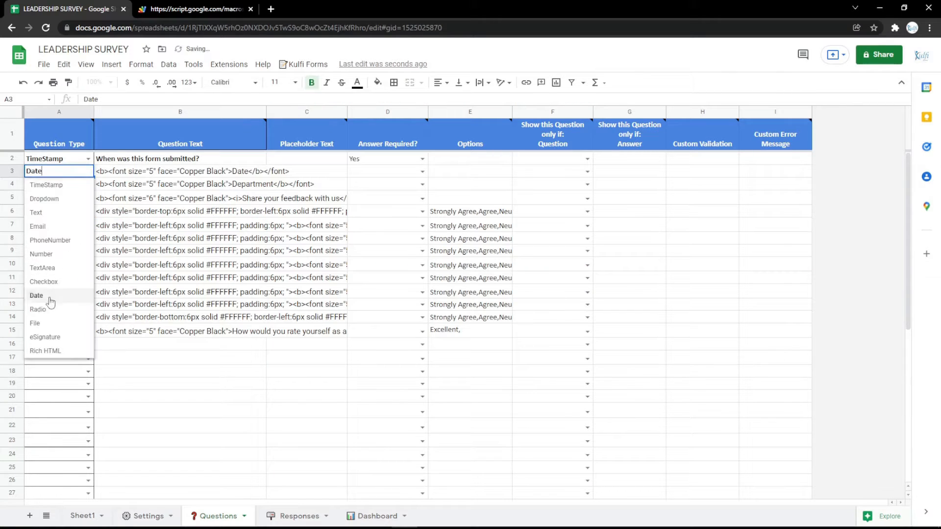
{"action": "left_click", "coordinate": [37, 299]}
{"action": "double_click", "coordinate": [187, 174]}
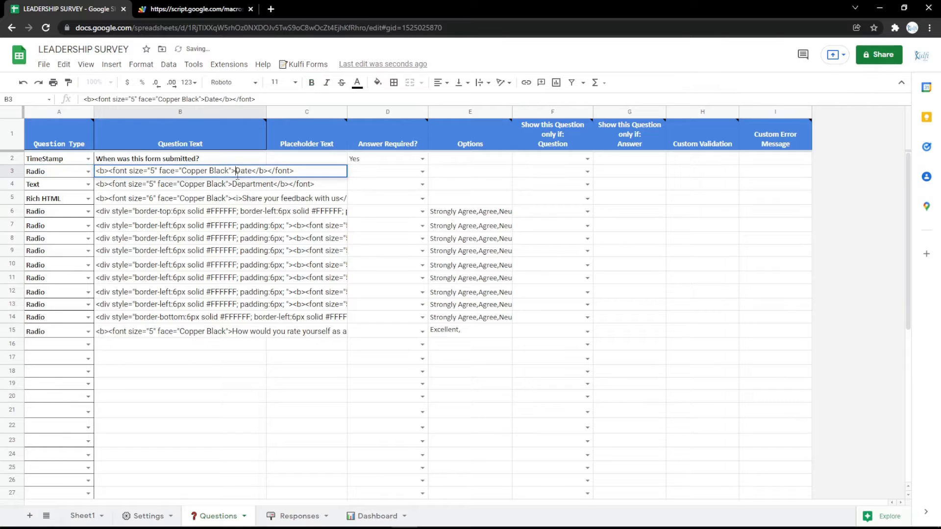
{"action": "type", "text": "er"}
{"action": "key", "text": "Return"}
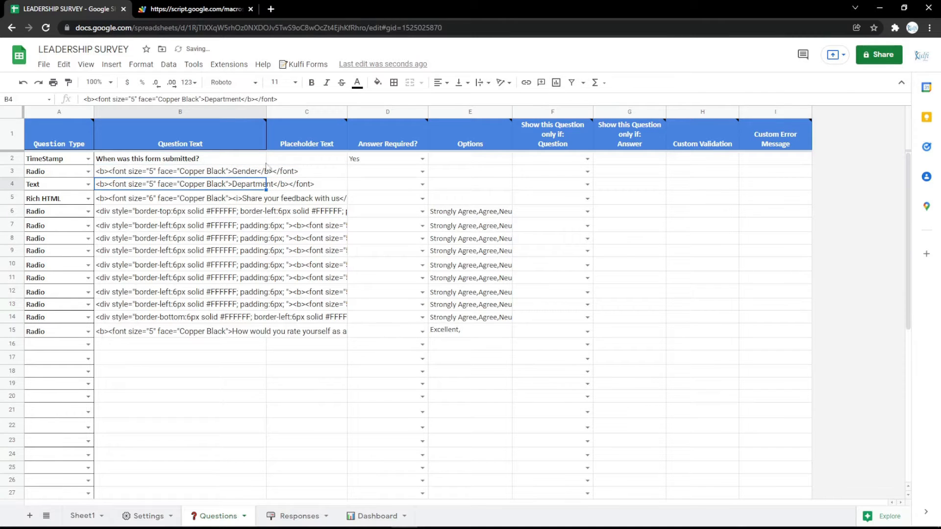
- Enter the options Male, Female for the Gender question in row 3 and reload the web form
{"action": "left_click", "coordinate": [437, 173]}
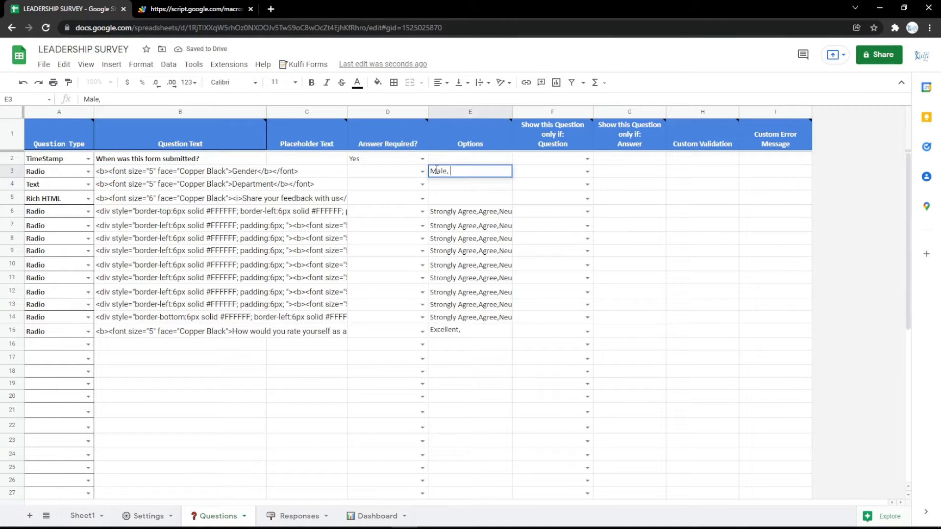
{"action": "type", "text": "Male, Female"}
{"action": "key", "text": "Return"}
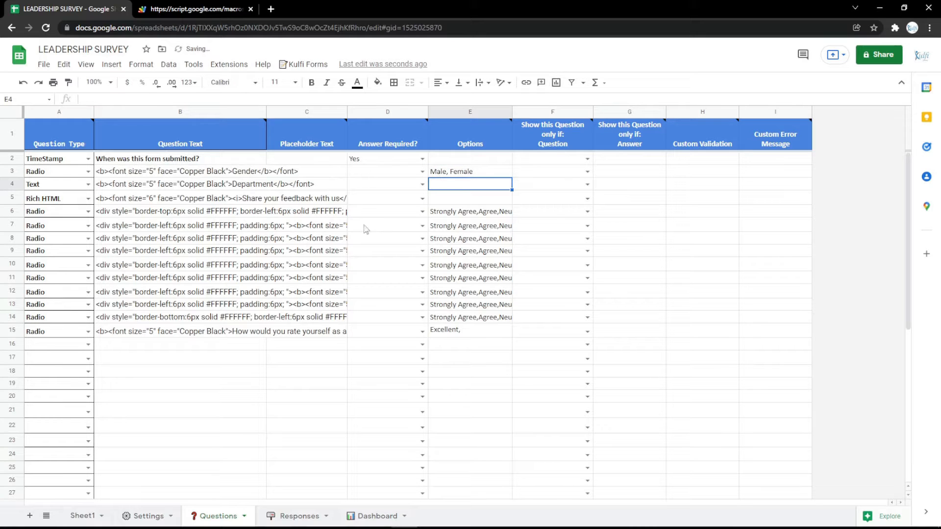
{"action": "left_click", "coordinate": [177, 6]}
{"action": "key", "text": "F5"}
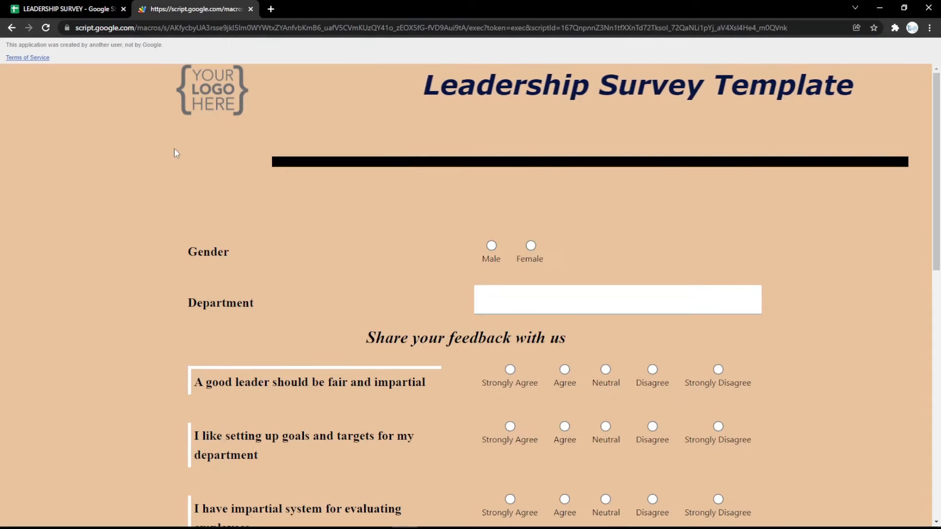
- Change the question in row 3 to the File type with the wording File, and clear its options
{"action": "left_click", "coordinate": [96, 6]}
{"action": "left_click", "coordinate": [89, 172]}
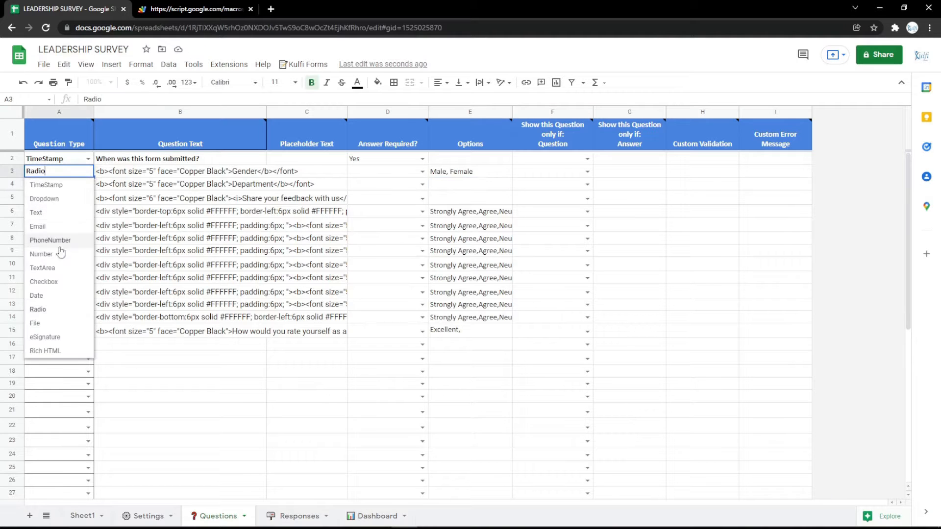
{"action": "left_click", "coordinate": [44, 323]}
{"action": "double_click", "coordinate": [251, 171]}
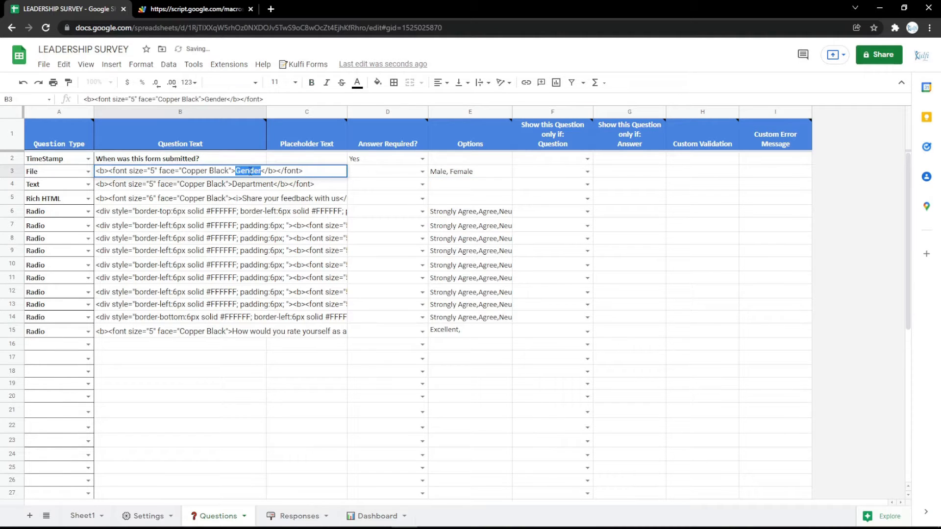
{"action": "key", "text": "Return"}
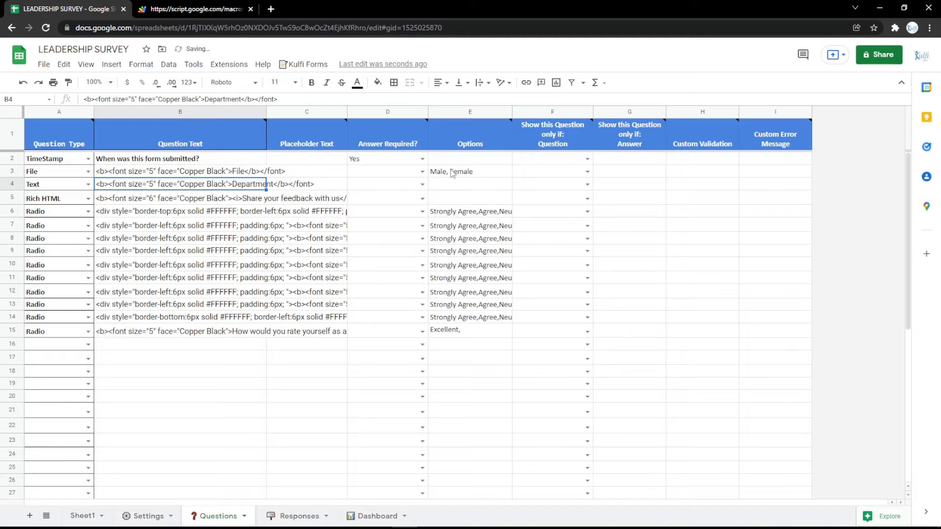
{"action": "left_click", "coordinate": [452, 173]}
{"action": "key", "text": "Delete"}
- Reload the web form and upload a file to the File question
{"action": "left_click", "coordinate": [200, 7]}
{"action": "key", "text": "F5"}
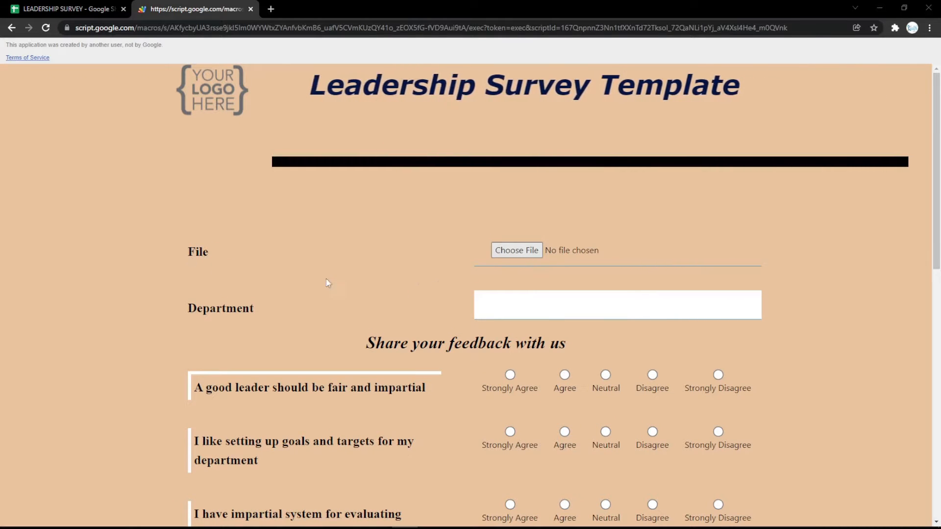
{"action": "left_click", "coordinate": [516, 250]}
{"action": "double_click", "coordinate": [128, 103]}
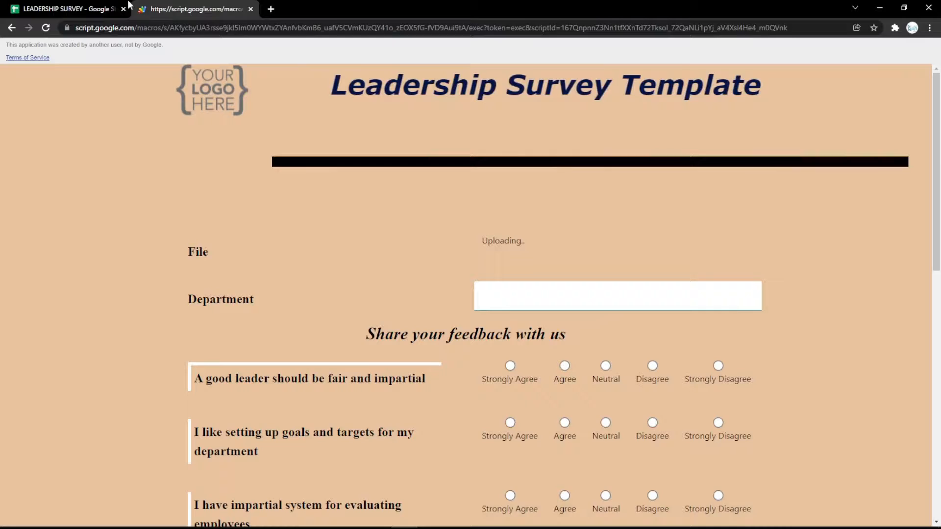
- Change the question in row 3 to the eSignature type with the wording Signature, and reload the web form
{"action": "left_click", "coordinate": [128, 9]}
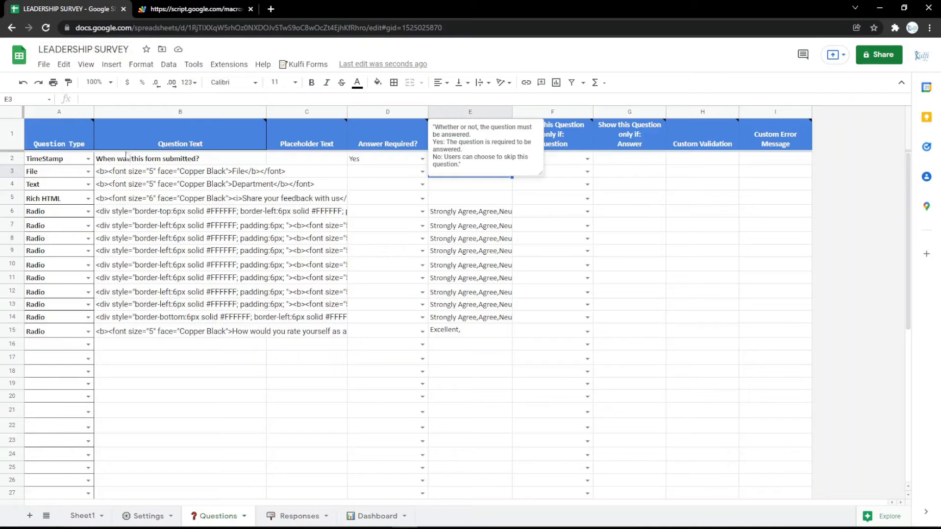
{"action": "left_click", "coordinate": [87, 174]}
{"action": "left_click", "coordinate": [46, 335]}
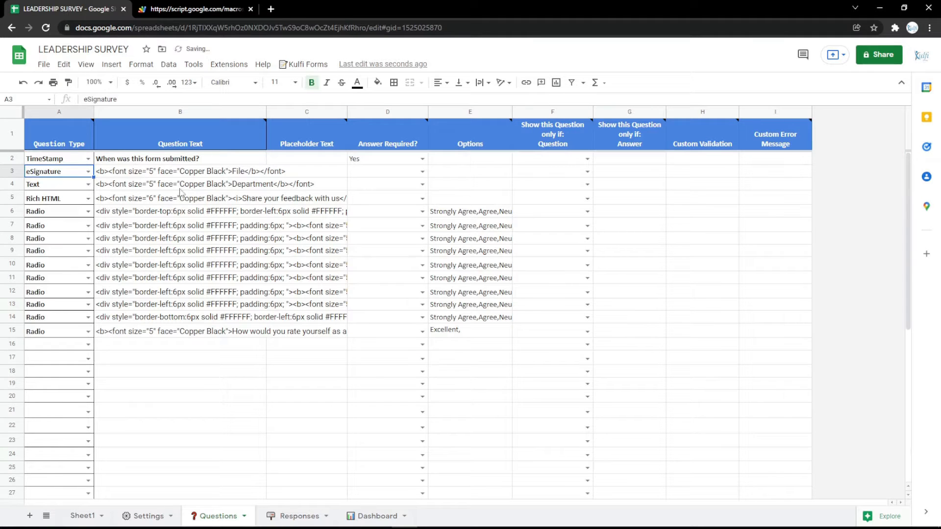
{"action": "left_click", "coordinate": [191, 176]}
{"action": "double_click", "coordinate": [250, 170]}
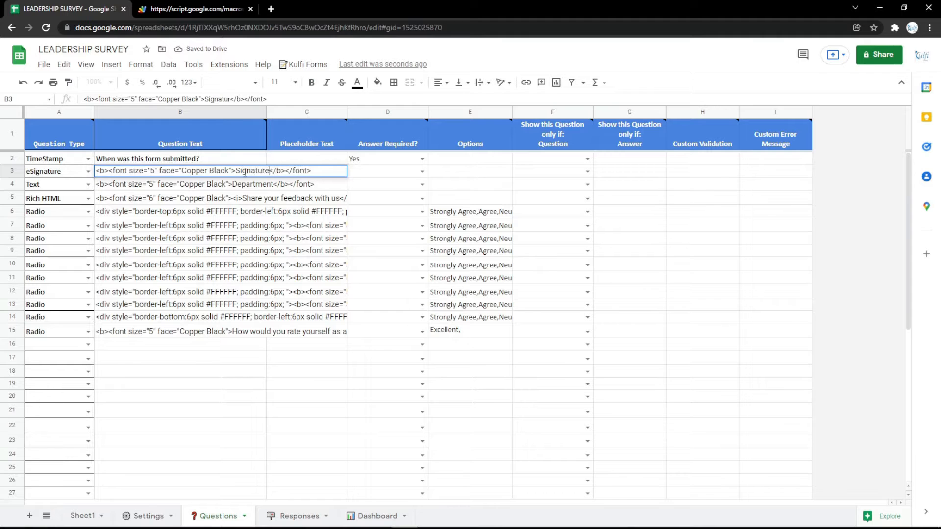
{"action": "type", "text": "e"}
{"action": "key", "text": "Return"}
{"action": "left_click", "coordinate": [233, 5]}
{"action": "key", "text": "F5"}
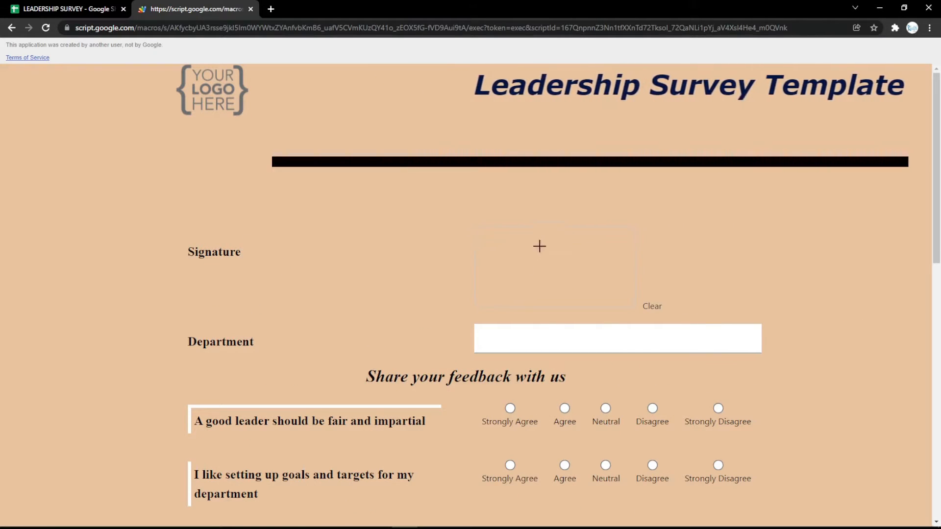
- Try drawing freehand signatures in the form's Signature field, clearing the field after each one
{"action": "mouse_move", "coordinate": [534, 246]}
{"action": "left_mouse_down"}
{"action": "mouse_move", "coordinate": [583, 278]}
{"action": "mouse_move", "coordinate": [586, 292]}
{"action": "mouse_move", "coordinate": [560, 281]}
{"action": "mouse_move", "coordinate": [674, 308]}
{"action": "left_mouse_up"}
{"action": "left_click", "coordinate": [655, 307]}
{"action": "mouse_move", "coordinate": [591, 276]}
{"action": "left_mouse_down"}
{"action": "mouse_move", "coordinate": [604, 269]}
{"action": "mouse_move", "coordinate": [627, 306]}
{"action": "left_mouse_up"}
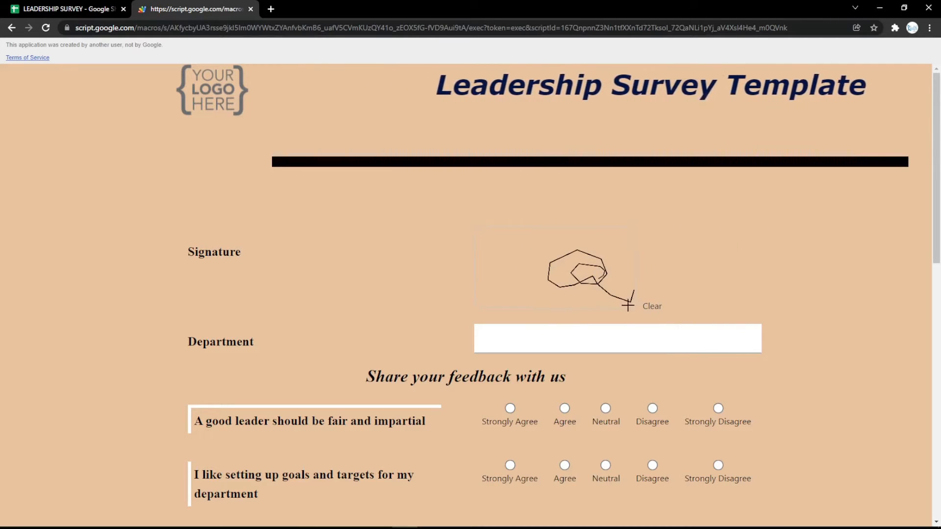
{"action": "left_click", "coordinate": [651, 306]}
- Change the question in row 3 to the Rich HTML type and select its question text cell B3
{"action": "left_click", "coordinate": [66, 9]}
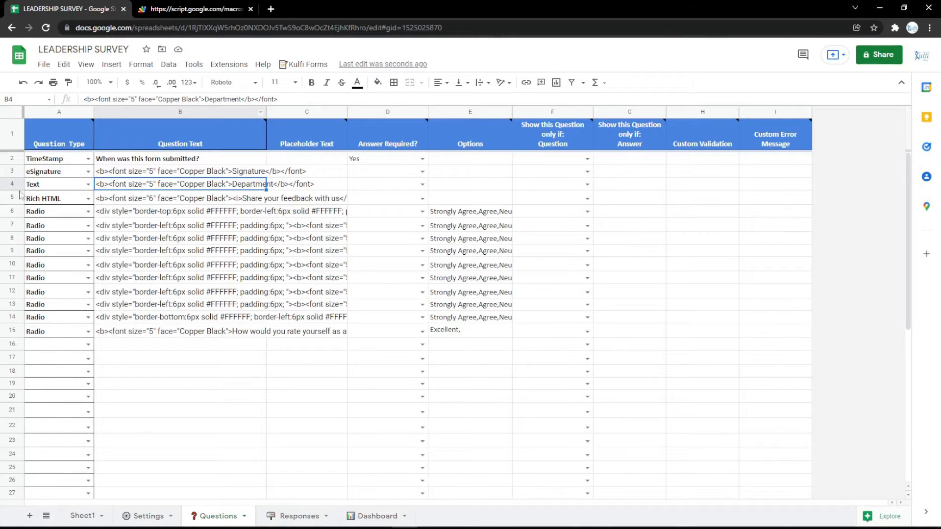
{"action": "left_click", "coordinate": [88, 171]}
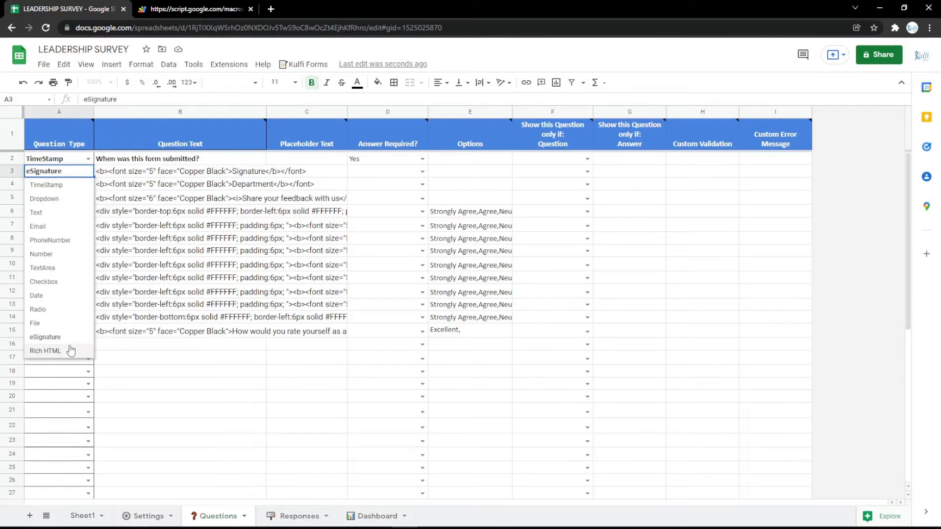
{"action": "left_click", "coordinate": [45, 350]}
{"action": "double_click", "coordinate": [245, 171]}
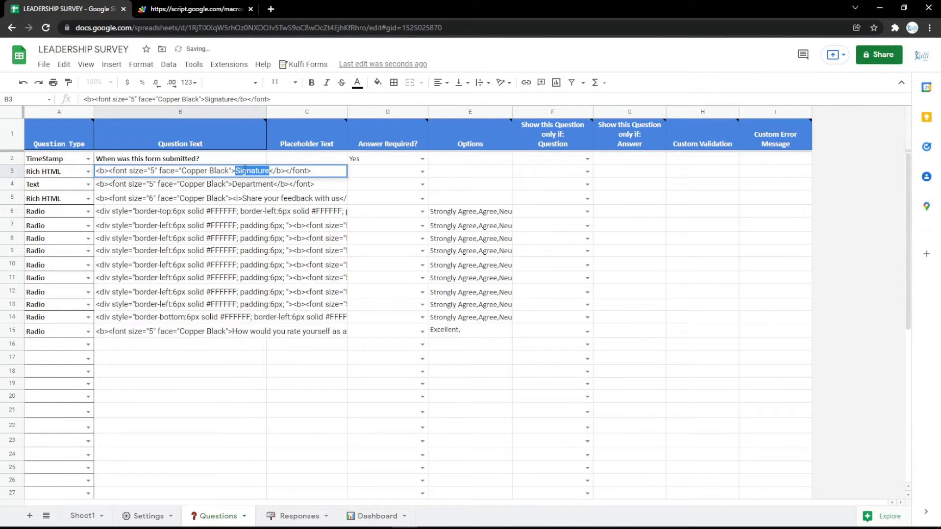
{"action": "left_click", "coordinate": [244, 200]}
{"action": "left_click", "coordinate": [189, 180]}
{"action": "left_click", "coordinate": [183, 173]}
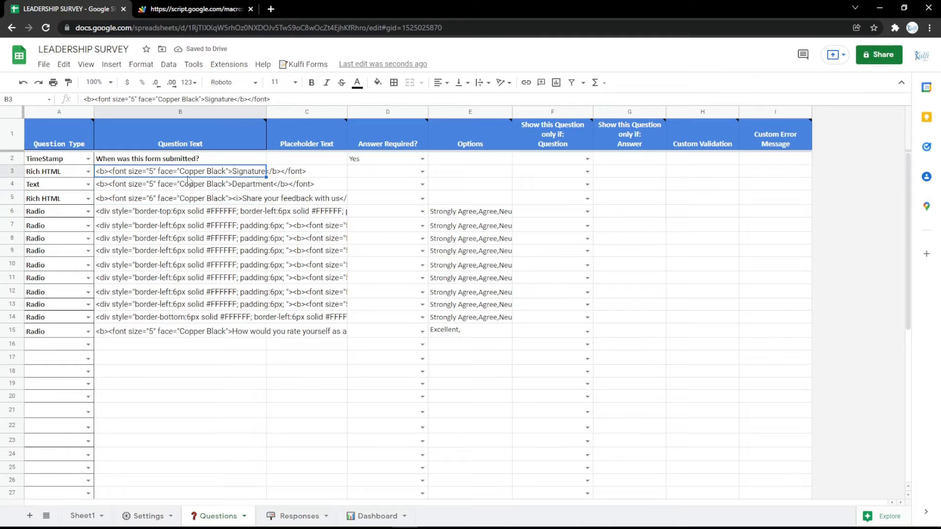
- Open Google Maps in a new browser tab, find Google Indonesia and copy its medium-size map embed HTML
{"action": "left_click", "coordinate": [271, 9]}
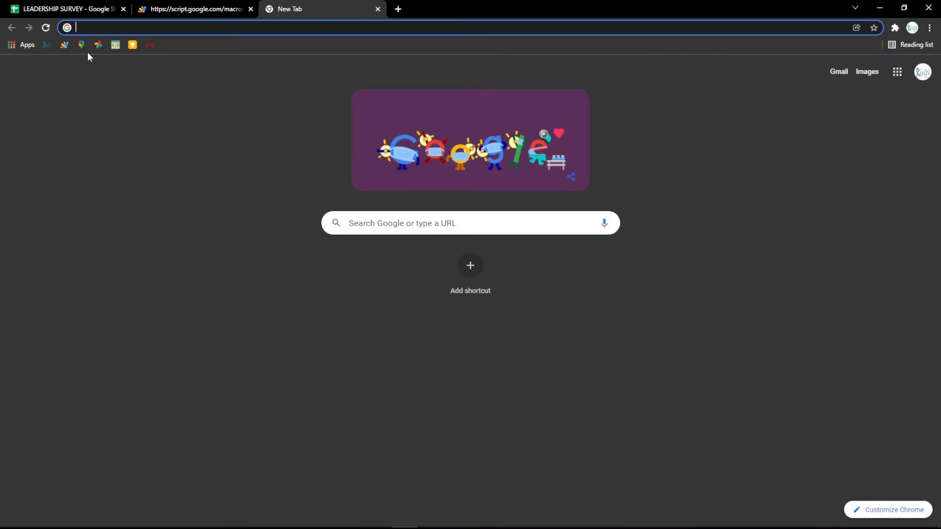
{"action": "left_click", "coordinate": [81, 46]}
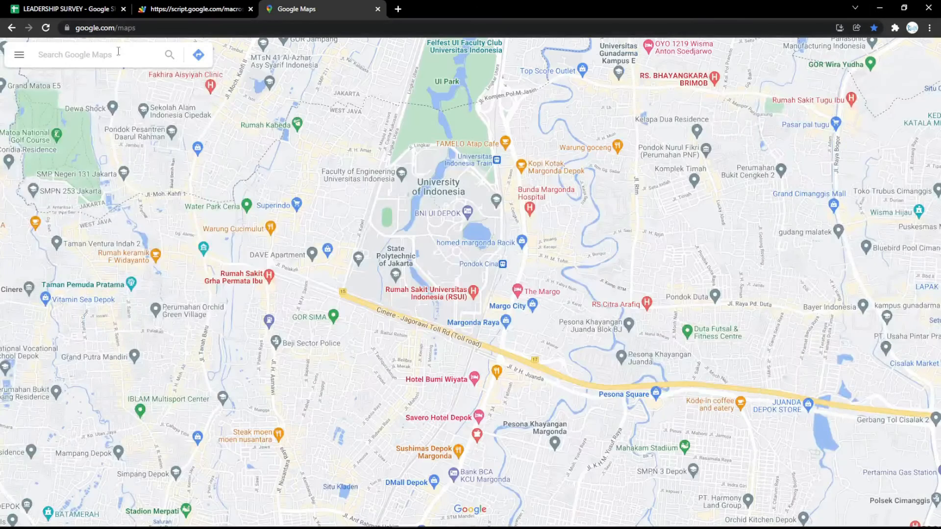
{"action": "left_click", "coordinate": [118, 51]}
{"action": "left_click", "coordinate": [66, 81]}
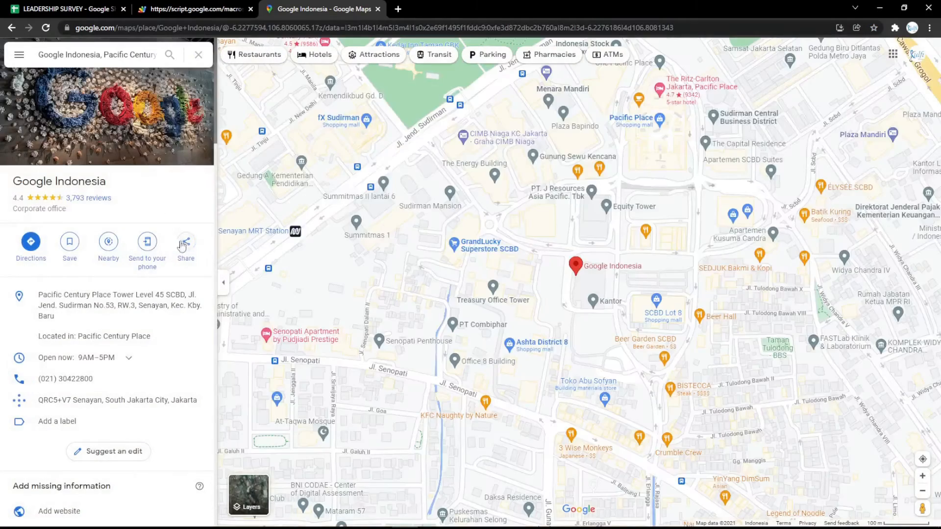
{"action": "left_click", "coordinate": [181, 243]}
{"action": "left_click", "coordinate": [445, 212]}
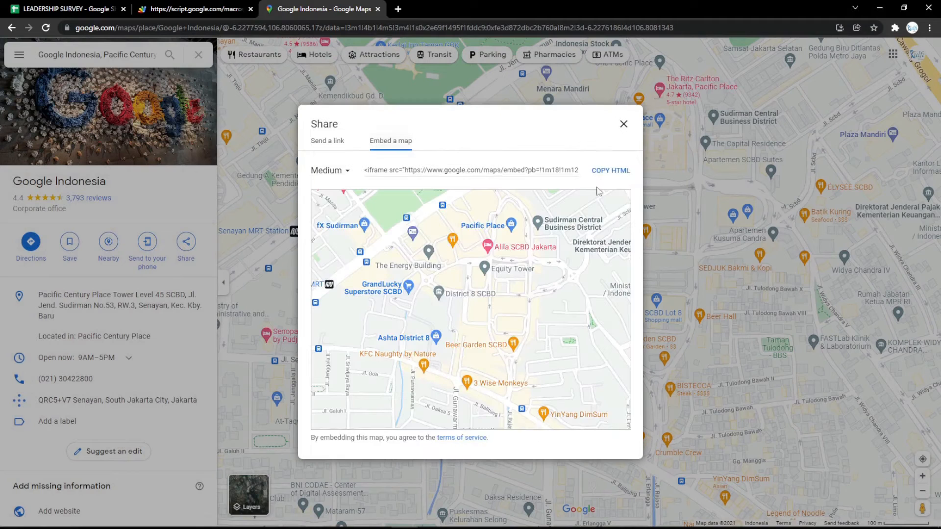
{"action": "left_click", "coordinate": [610, 170]}
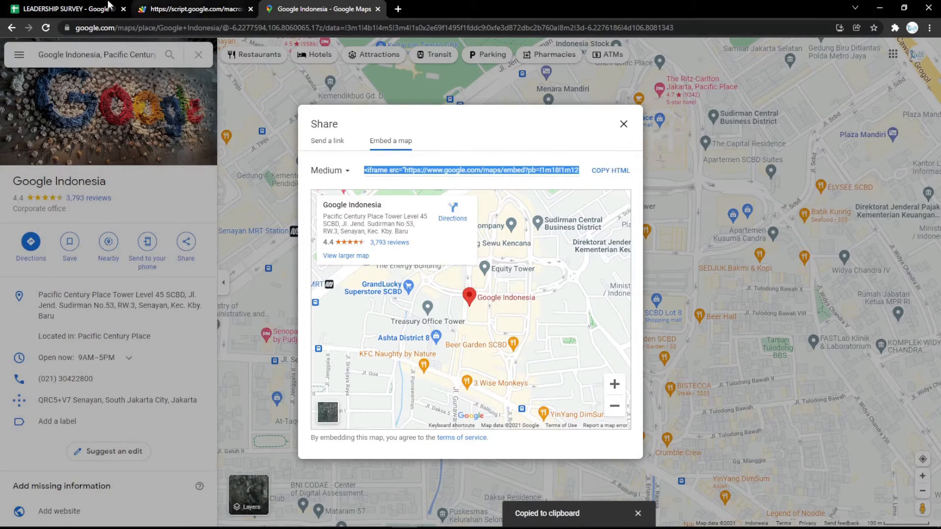
- Paste the copied map embed HTML into B3 of the LEADERSHIP SURVEY spreadsheet and reload the web form
{"action": "left_click", "coordinate": [109, 7]}
{"action": "key", "text": "ctrl+v"}
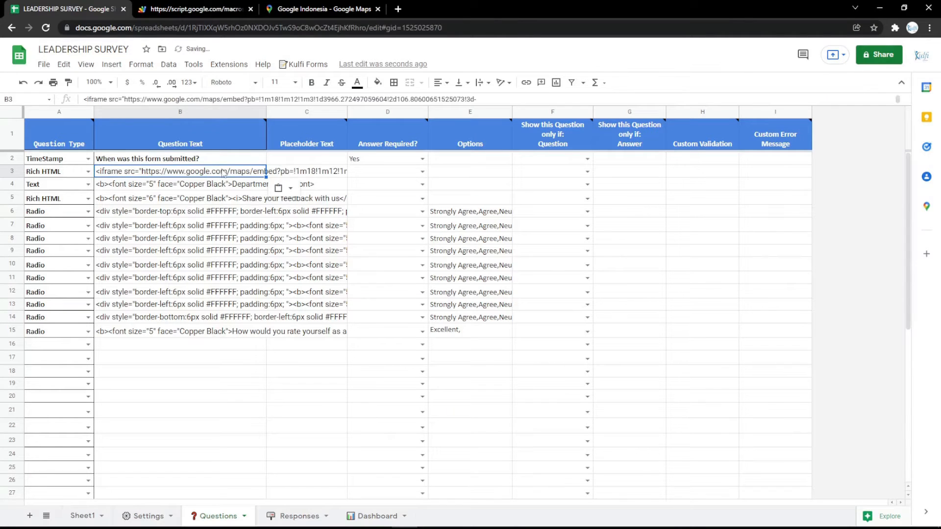
{"action": "left_click", "coordinate": [153, 7]}
{"action": "key", "text": "F5"}
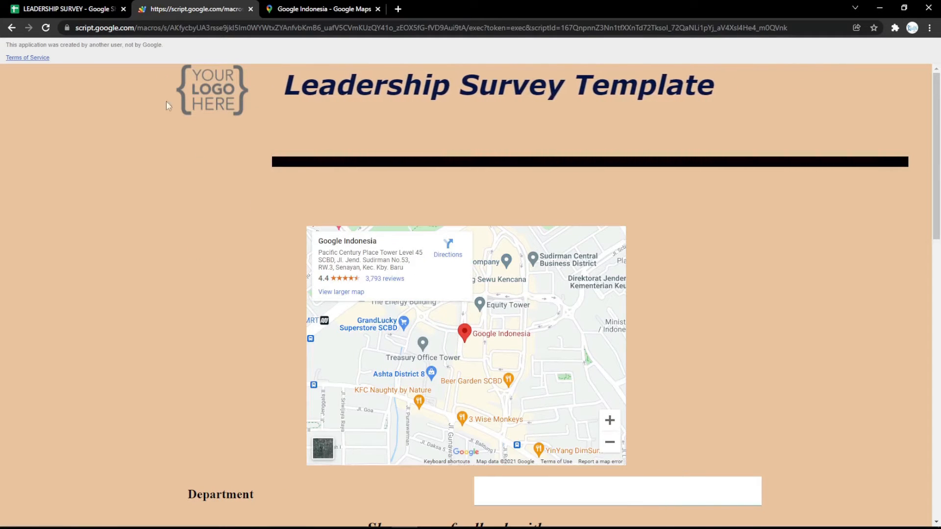
- Delete the Rich HTML question row containing the map from the Questions sheet and reload the web form
{"action": "left_click", "coordinate": [86, 5]}
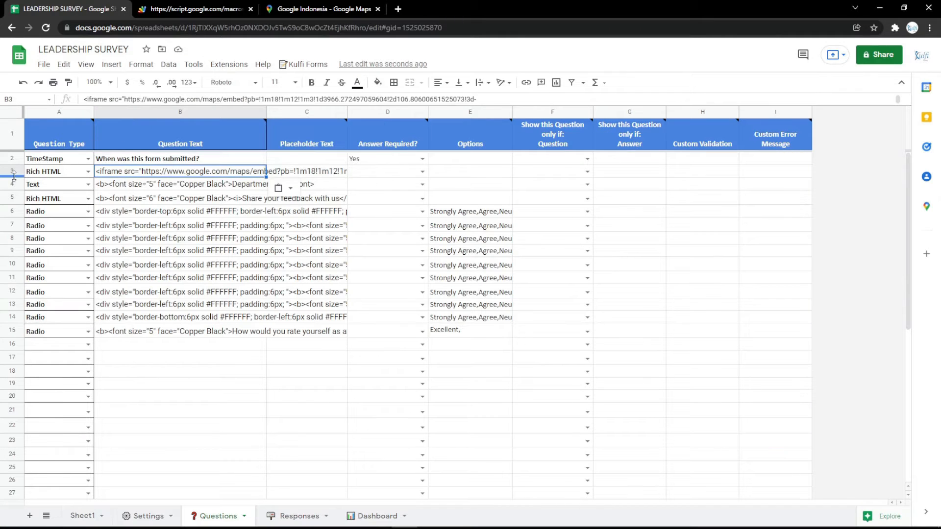
{"action": "left_click", "coordinate": [13, 158]}
{"action": "left_click", "coordinate": [13, 171]}
{"action": "right_click", "coordinate": [13, 171]}
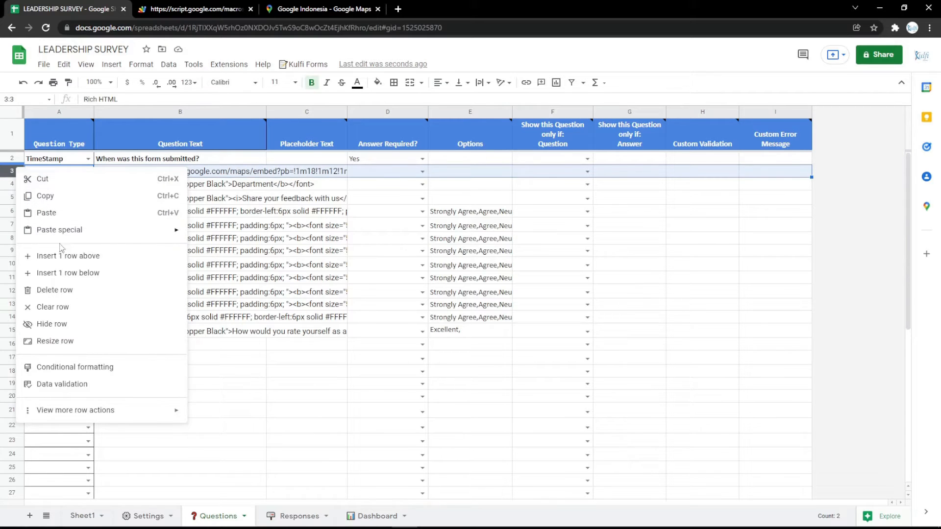
{"action": "left_click", "coordinate": [54, 290]}
{"action": "left_click", "coordinate": [182, 10]}
{"action": "key", "text": "F5"}
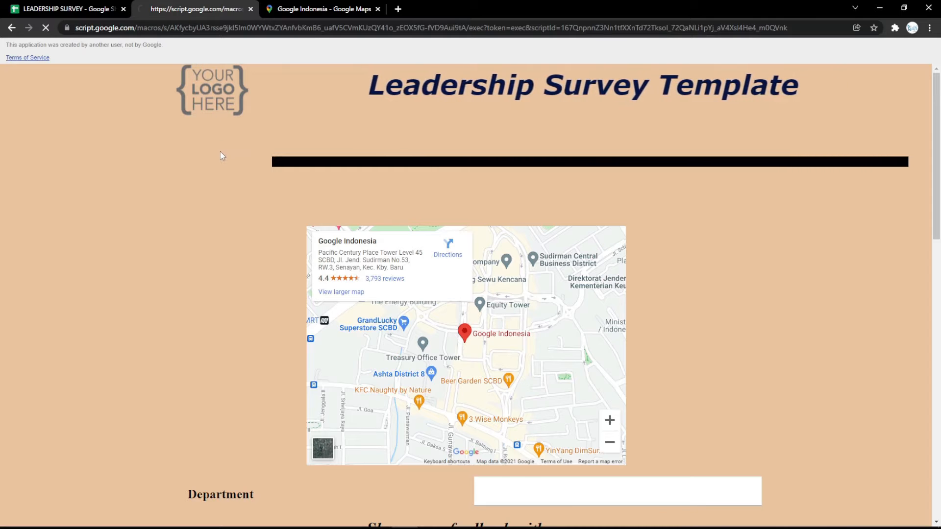
- Fill the Body Background Color cell B6 in the Settings sheet with light pink and check the reloaded web form
{"action": "left_click", "coordinate": [69, 9]}
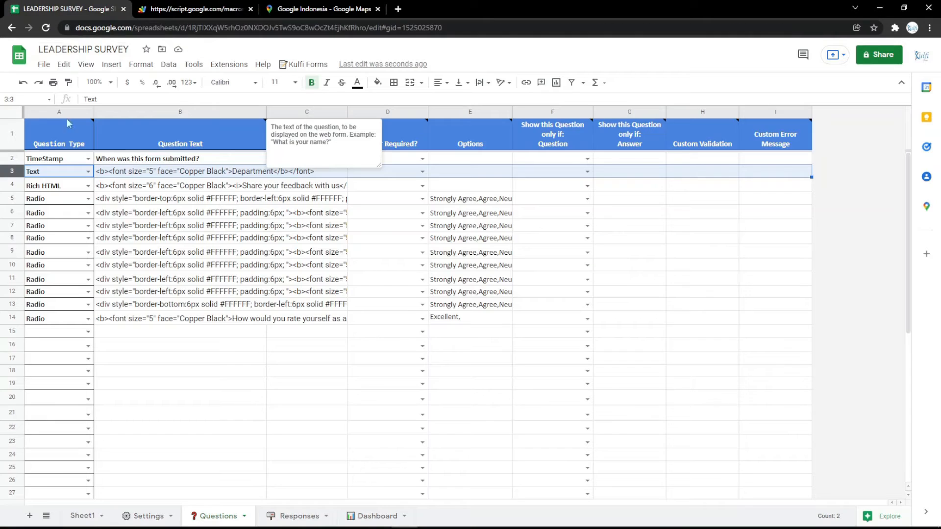
{"action": "left_click", "coordinate": [147, 516]}
{"action": "left_click", "coordinate": [214, 251]}
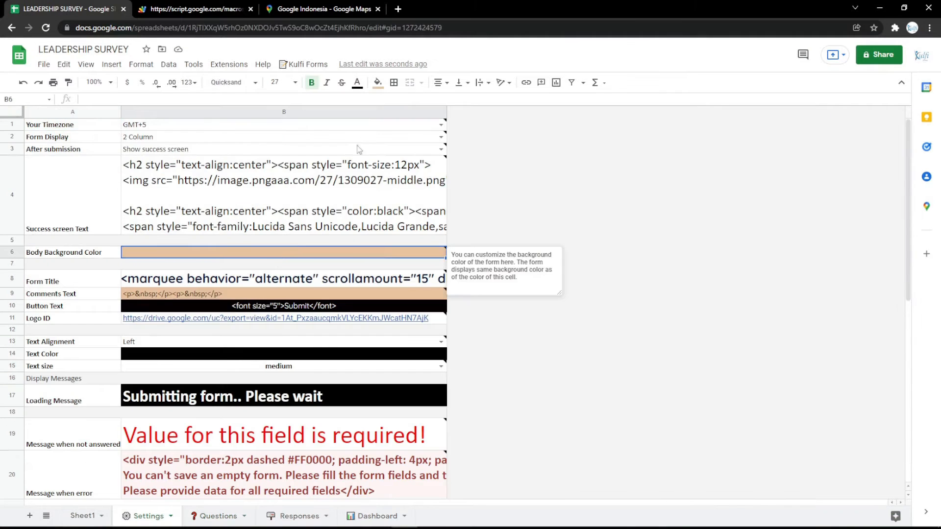
{"action": "left_click", "coordinate": [377, 83]}
{"action": "left_click", "coordinate": [487, 197]}
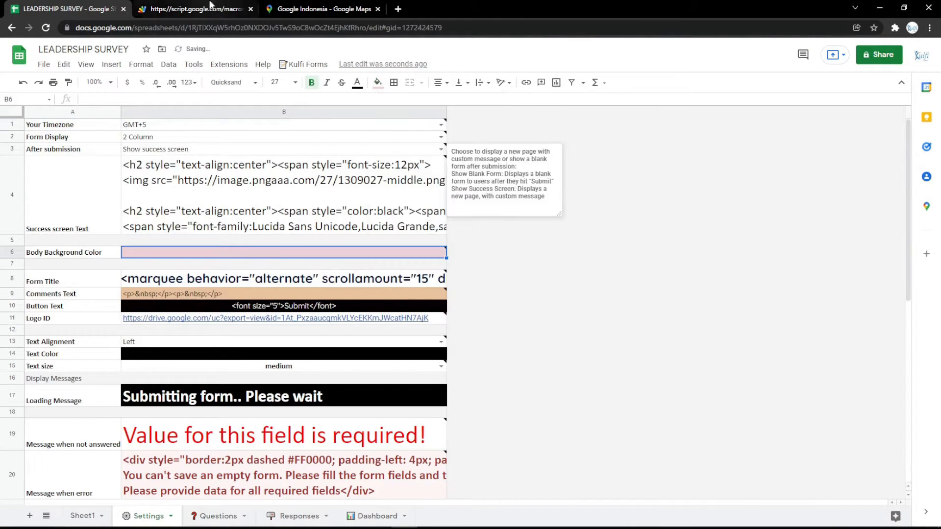
{"action": "left_click", "coordinate": [211, 6]}
{"action": "key", "text": "F5"}
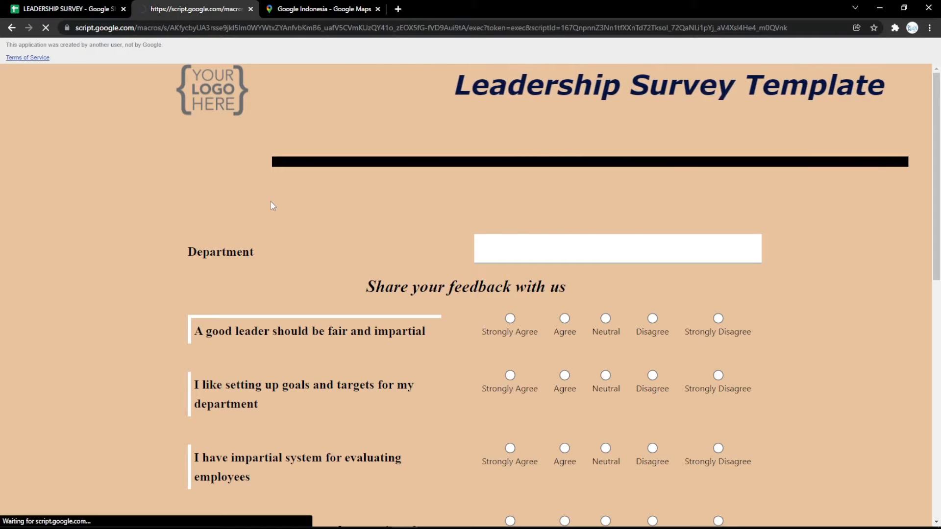
{"action": "scroll", "coordinate": [279, 220], "scroll_direction": "down", "scroll_amount": 12}
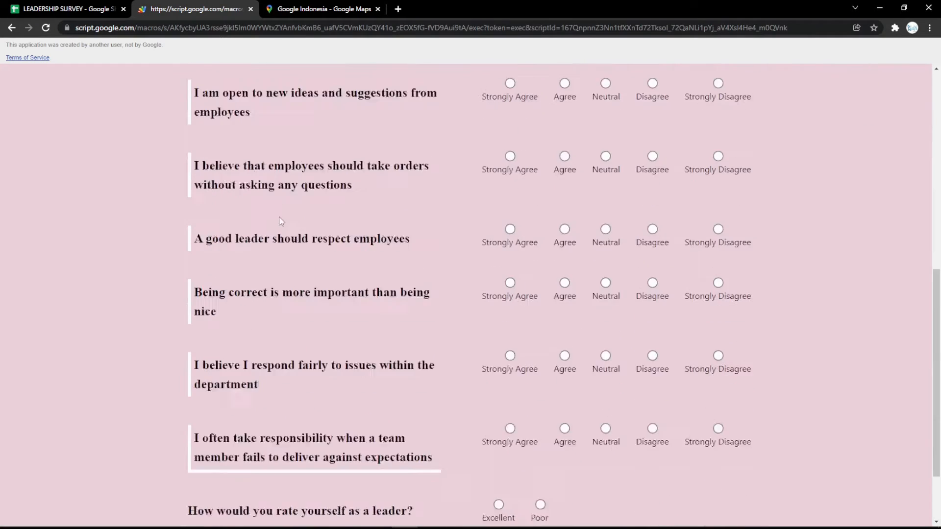
{"action": "scroll", "coordinate": [283, 227], "scroll_direction": "up", "scroll_amount": 12}
- Fill the Button Text cell B10 with magenta and check the Submit button on the reloaded web form
{"action": "left_click", "coordinate": [69, 9]}
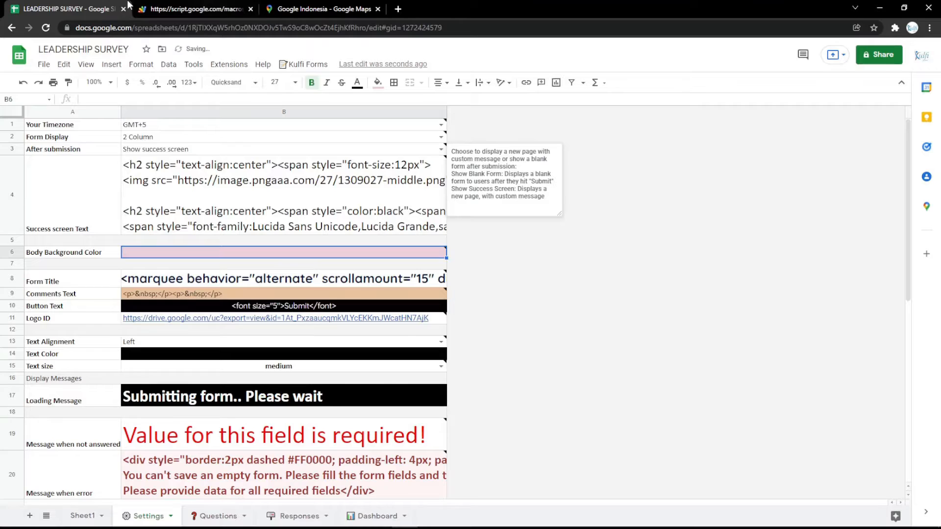
{"action": "left_click", "coordinate": [236, 308]}
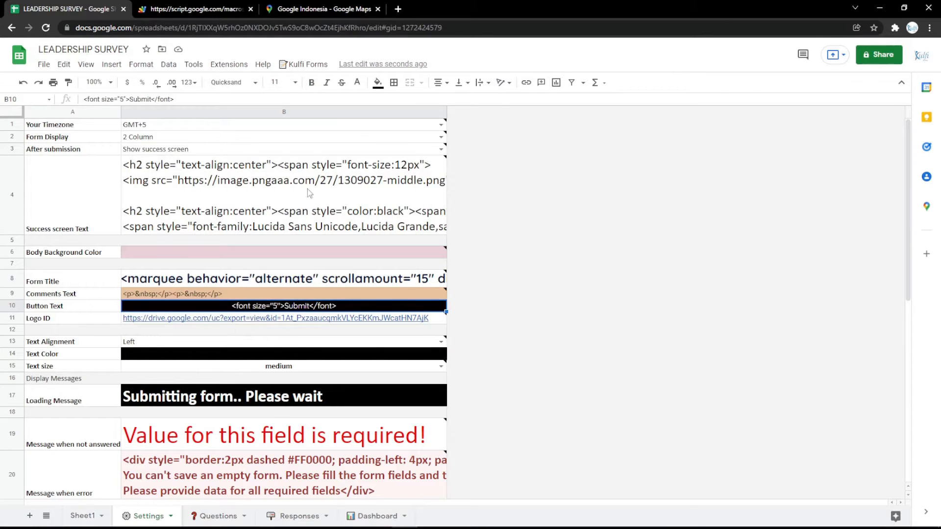
{"action": "left_click", "coordinate": [378, 83]}
{"action": "left_click", "coordinate": [487, 184]}
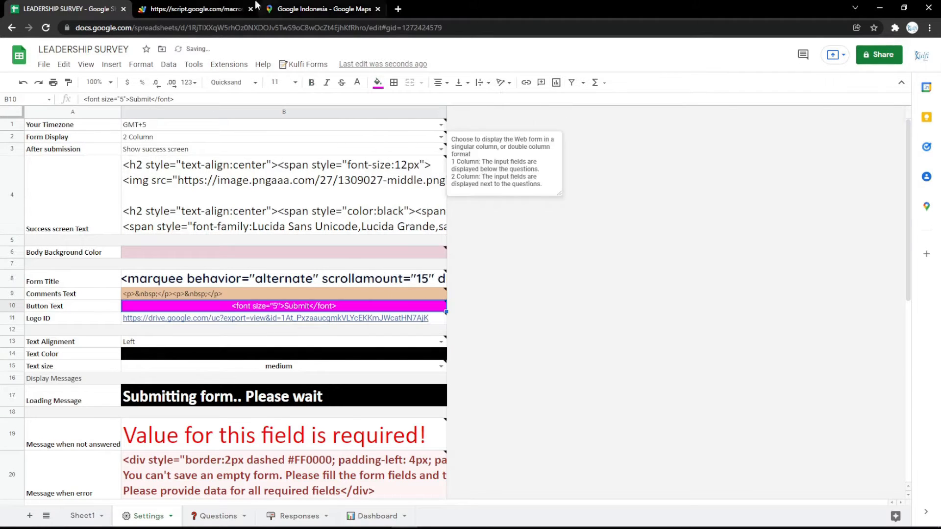
{"action": "key", "text": "ctrl+Tab"}
{"action": "key", "text": "F5"}
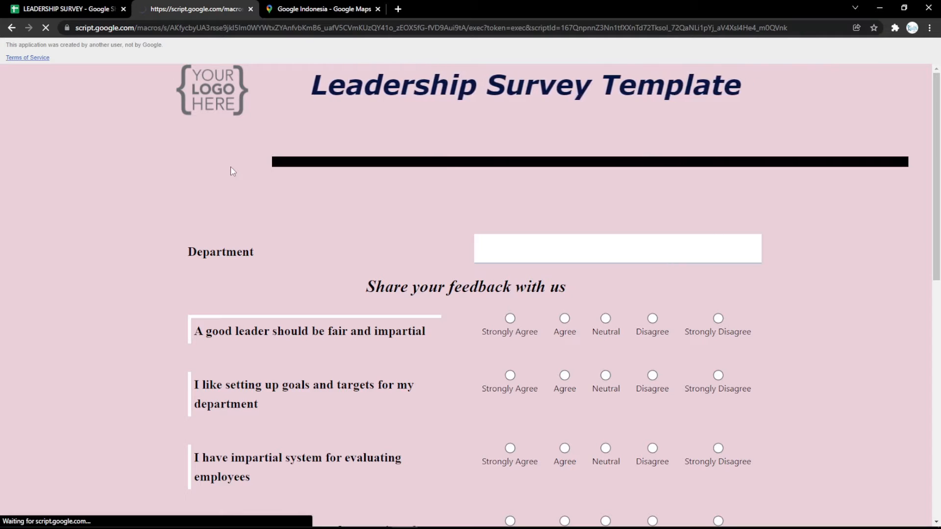
{"action": "scroll", "coordinate": [231, 169], "scroll_direction": "down", "scroll_amount": 10}
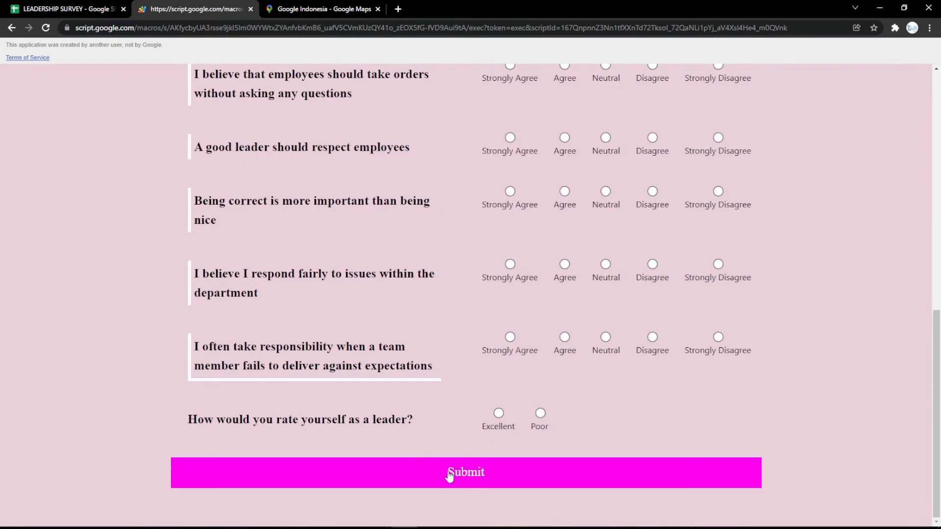
- Open the bookmarked "YOUR LOGO HERE contact us" image in a new browser tab and copy its address
{"action": "left_click", "coordinate": [76, 6]}
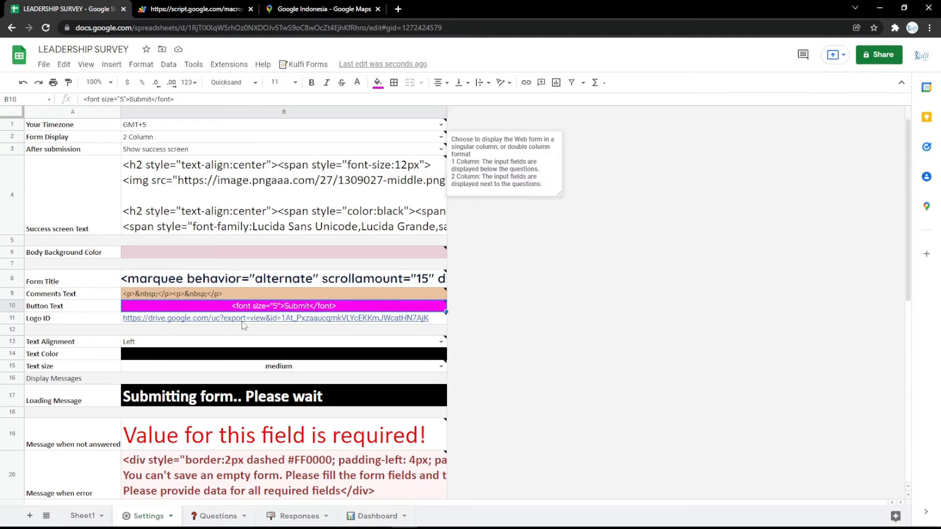
{"action": "left_click", "coordinate": [397, 9]}
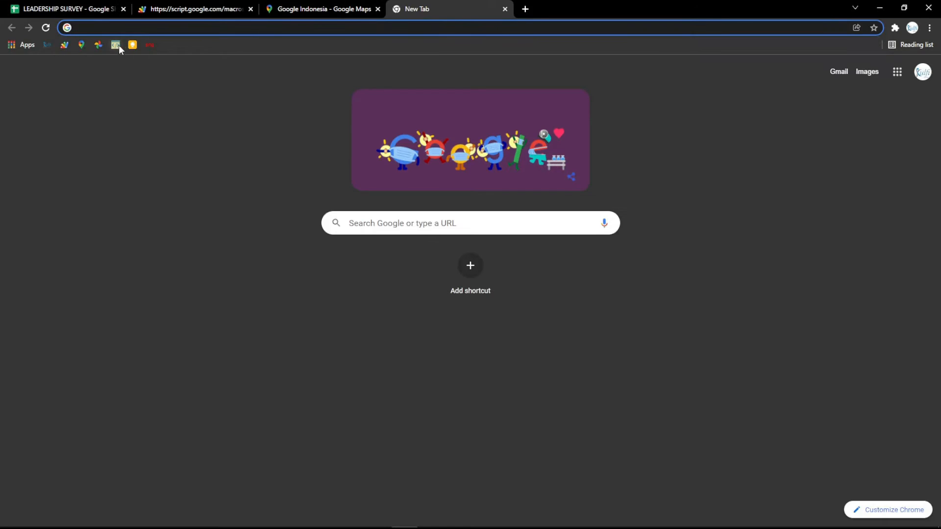
{"action": "left_click", "coordinate": [94, 46]}
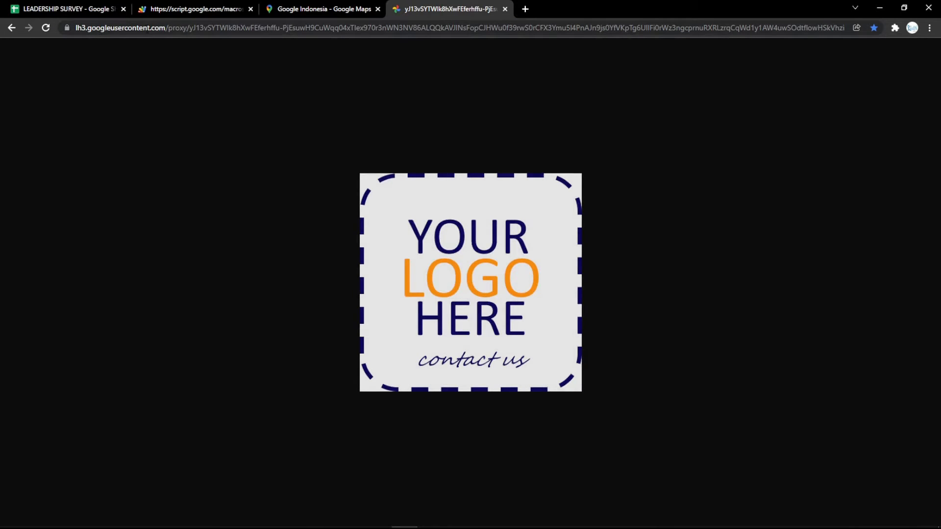
{"action": "left_click", "coordinate": [147, 28]}
{"action": "key", "text": "ctrl+c"}
- Replace the Logo ID link in B11 of the Settings sheet with the copied image address and reload the web form
{"action": "left_click", "coordinate": [91, 8]}
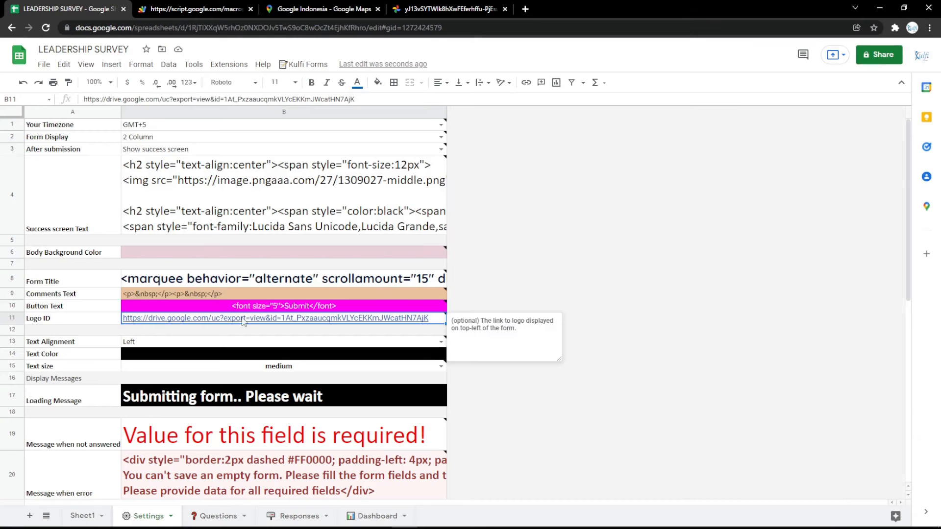
{"action": "key", "text": "ctrl+v"}
{"action": "left_click", "coordinate": [213, 4]}
{"action": "key", "text": "F5"}
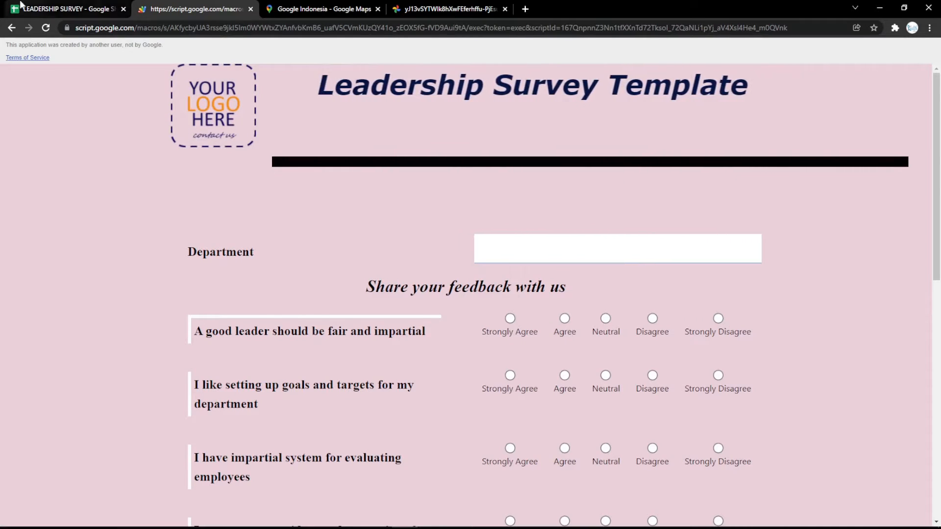
- Fill the Text Color cell B14 in the Settings sheet with magenta and check the questions on the reloaded web form
{"action": "left_click", "coordinate": [21, 6]}
{"action": "left_click", "coordinate": [264, 354]}
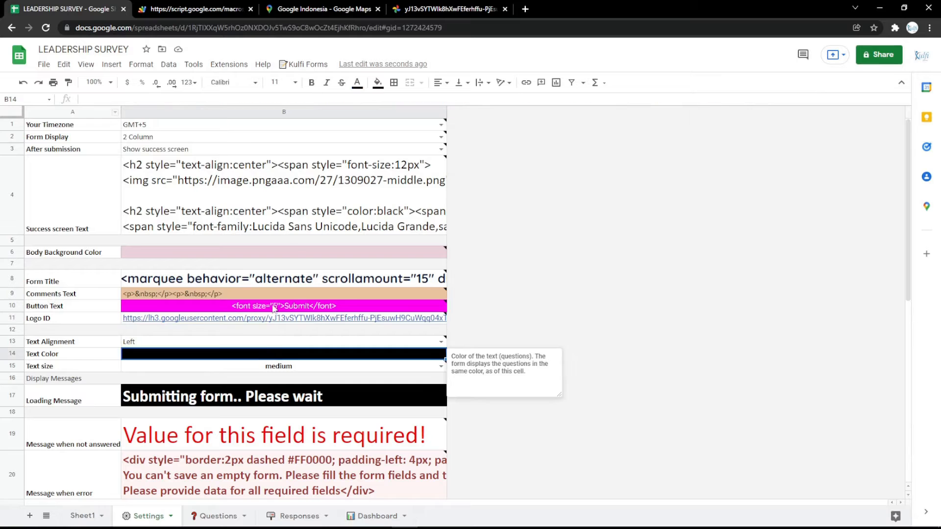
{"action": "left_click", "coordinate": [377, 83]}
{"action": "left_click", "coordinate": [488, 184]}
{"action": "left_click", "coordinate": [196, 8]}
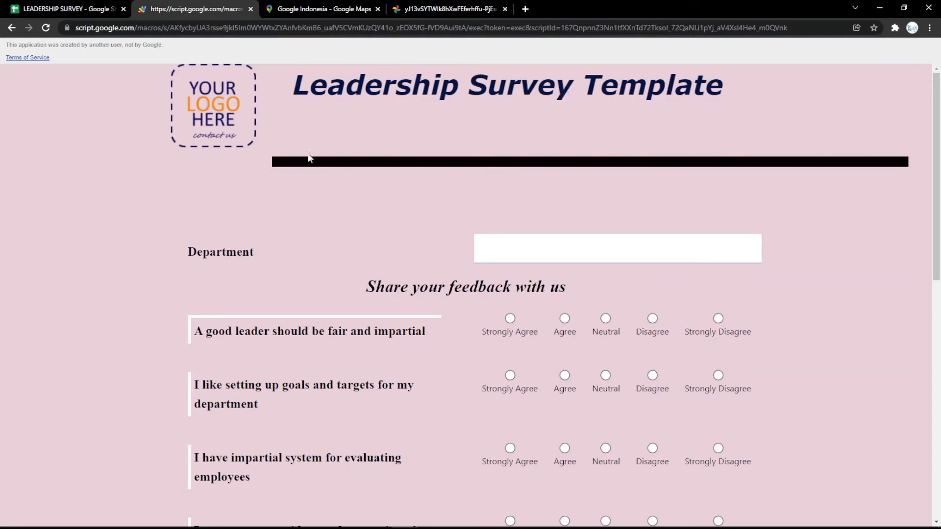
{"action": "key", "text": "F5"}
{"action": "scroll", "coordinate": [329, 203], "scroll_direction": "down", "scroll_amount": 10}
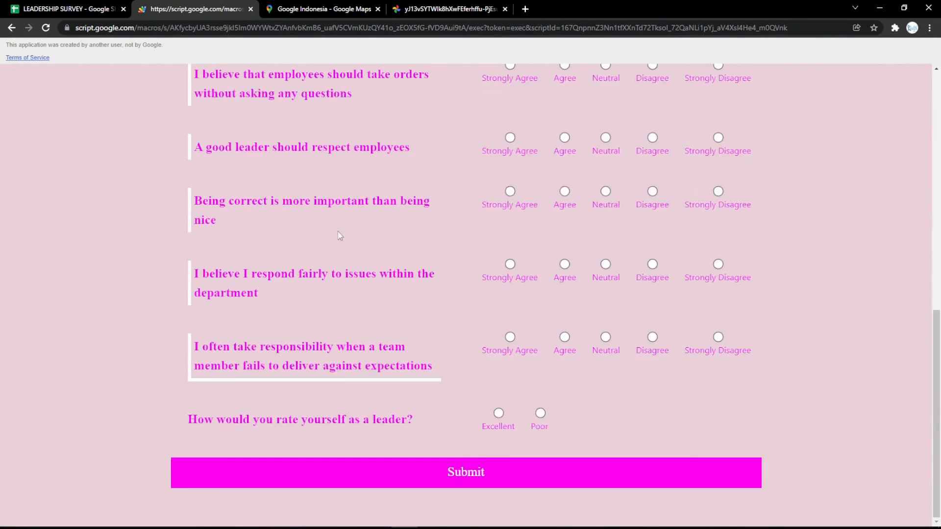
{"action": "scroll", "coordinate": [338, 237], "scroll_direction": "up", "scroll_amount": 10}
- Change the Loading Message in B17 to "Submitting form.. Please wait a minutes" and reload the web form
{"action": "left_click", "coordinate": [69, 9]}
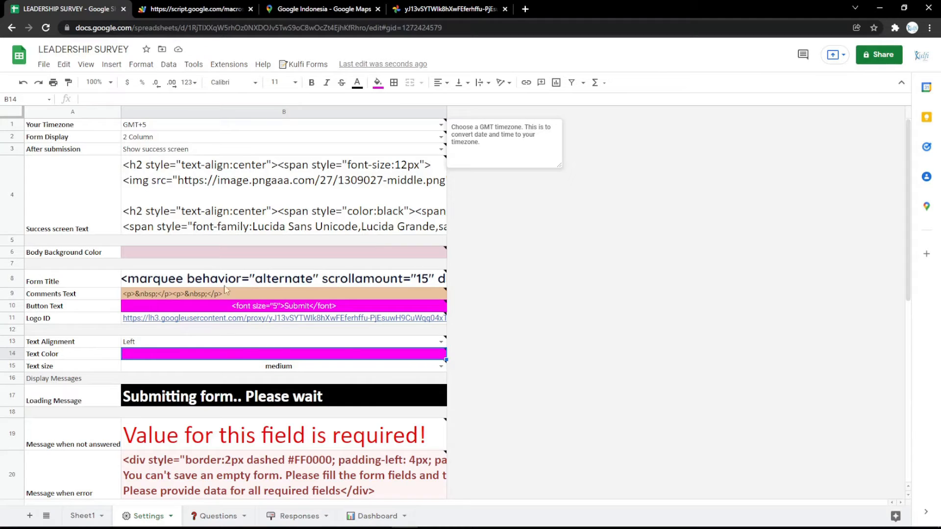
{"action": "double_click", "coordinate": [267, 393]}
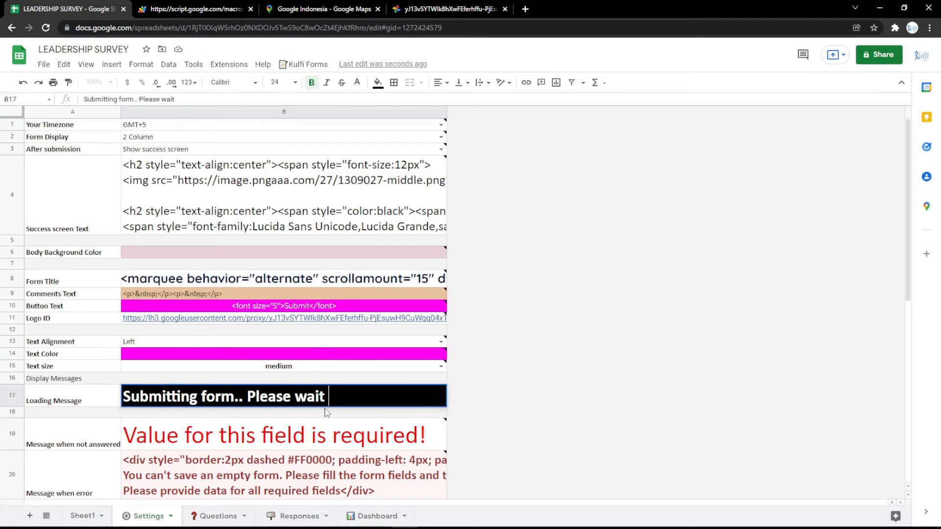
{"action": "type", "text": "a minutes"}
{"action": "key", "text": "Return"}
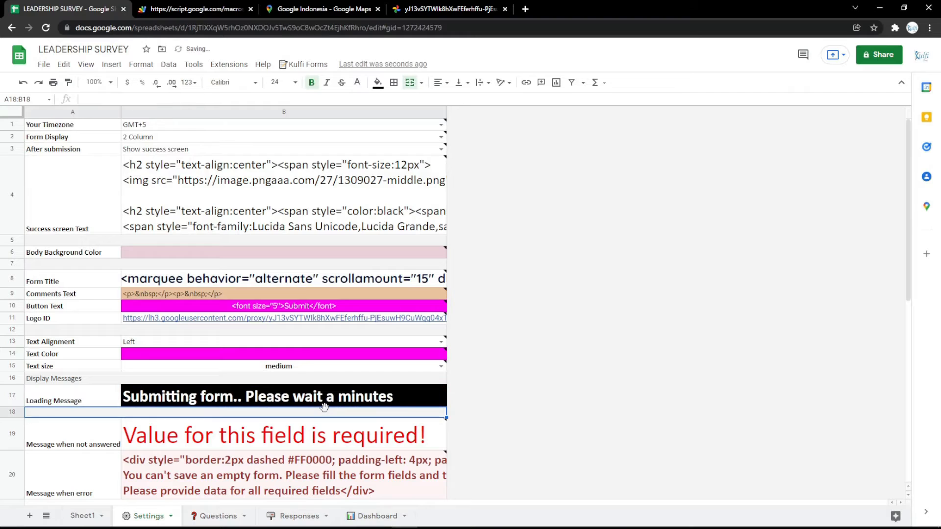
{"action": "left_click", "coordinate": [180, 7]}
{"action": "key", "text": "F5"}
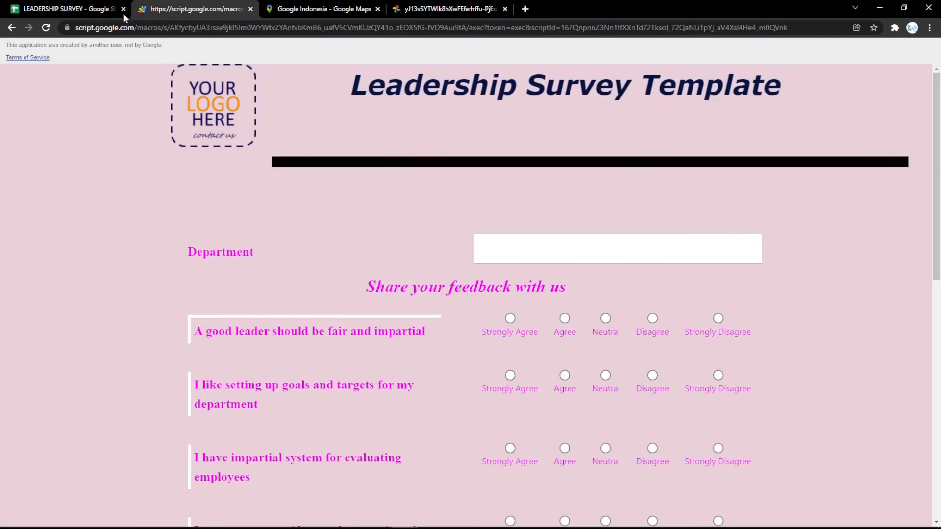
- Examine the full HTML code of the Form Title in B8 of the Settings sheet
{"action": "left_click", "coordinate": [59, 8]}
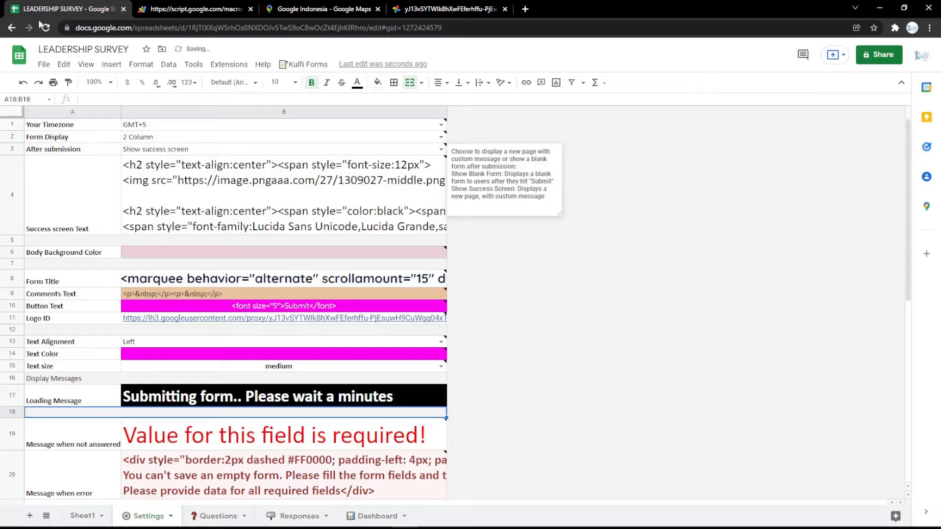
{"action": "left_click", "coordinate": [304, 282]}
{"action": "double_click", "coordinate": [303, 281]}
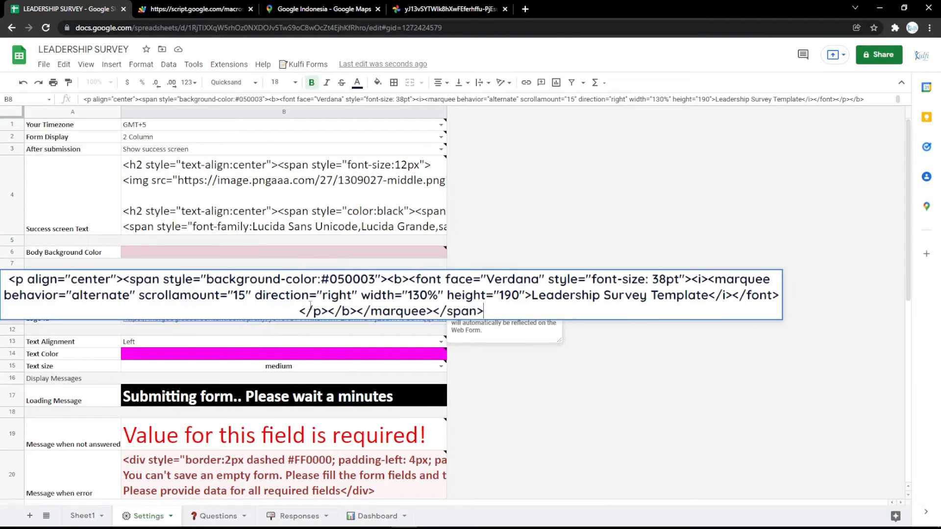
{"action": "left_click", "coordinate": [323, 342]}
- Open the bookmarked html-online.com editor in a new browser tab and enter the text "LEADERSHIP SURVEY"
{"action": "left_click", "coordinate": [524, 9]}
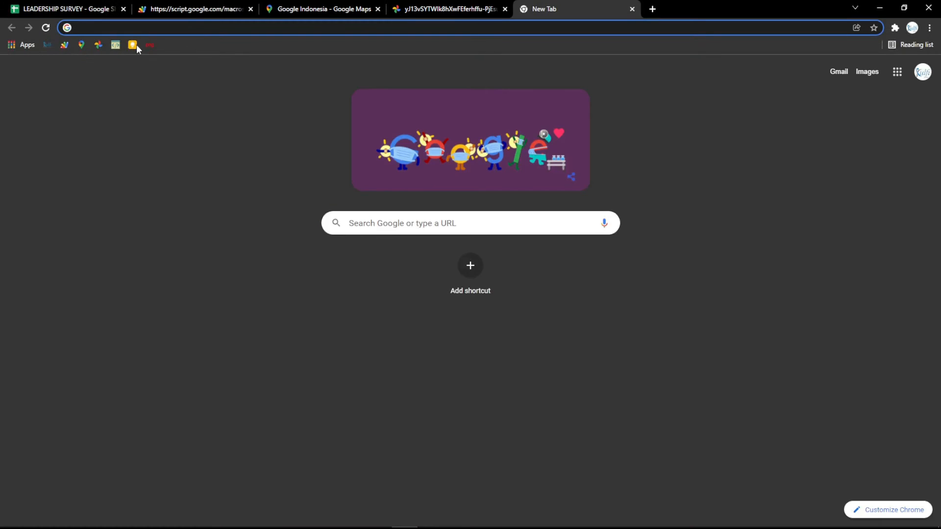
{"action": "left_click", "coordinate": [115, 45]}
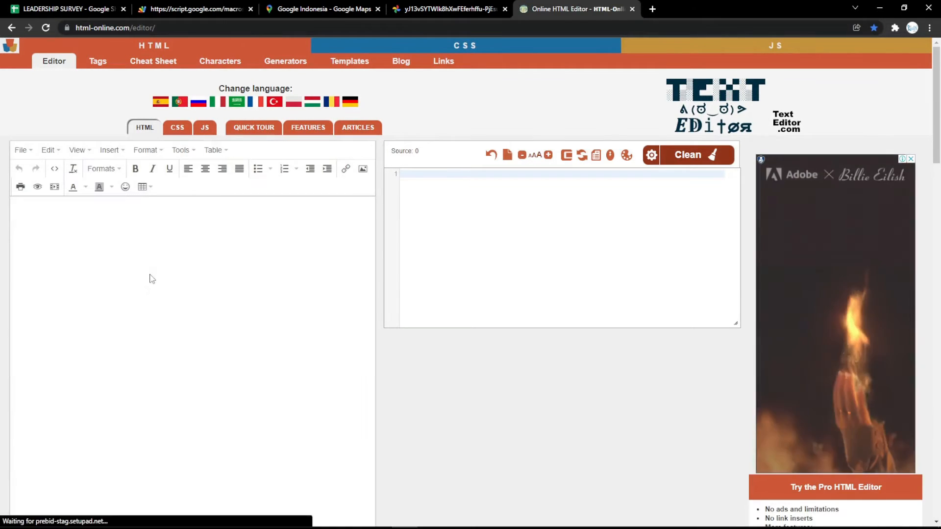
{"action": "left_click", "coordinate": [150, 276]}
{"action": "type", "text": "LEADERSHIP S"}
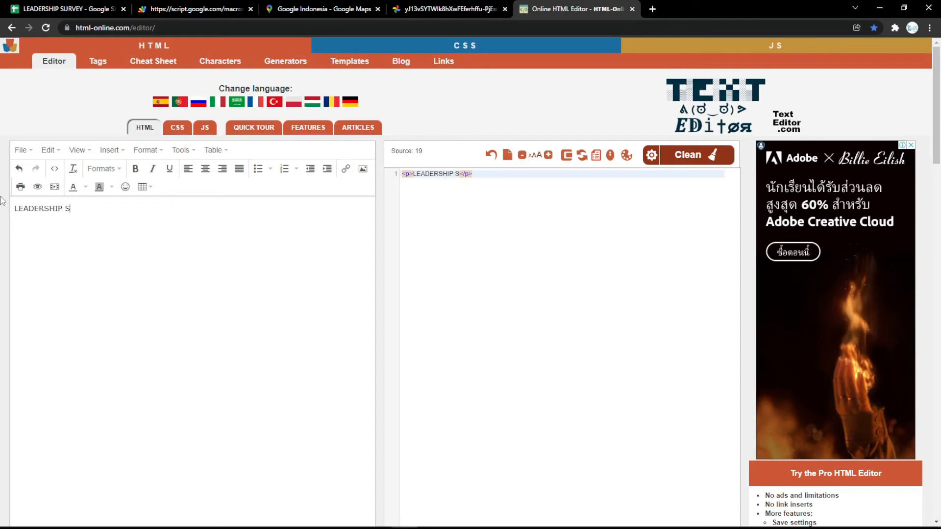
{"action": "type", "text": "URVEY"}
- Center the LEADERSHIP SURVEY text and make it bold, italic and underlined
{"action": "key", "text": "ctrl+a"}
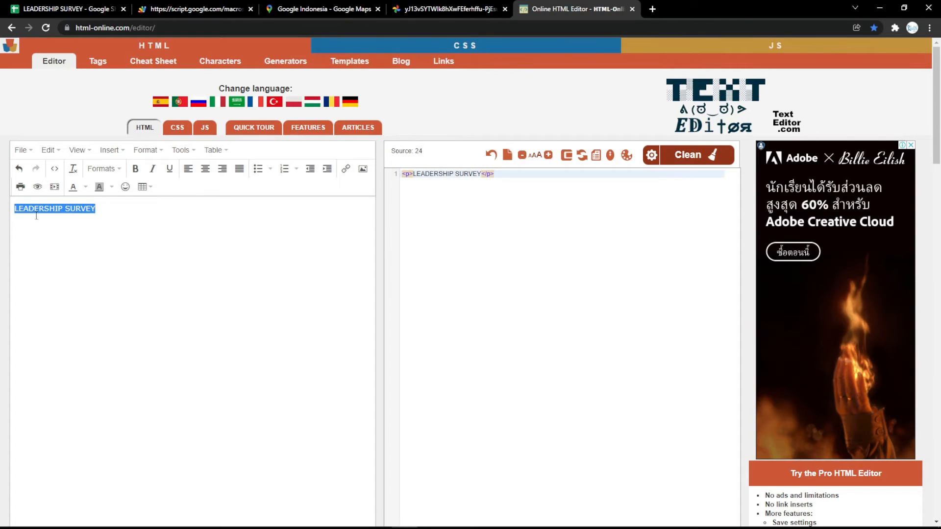
{"action": "left_click", "coordinate": [205, 169]}
{"action": "left_click", "coordinate": [141, 169]}
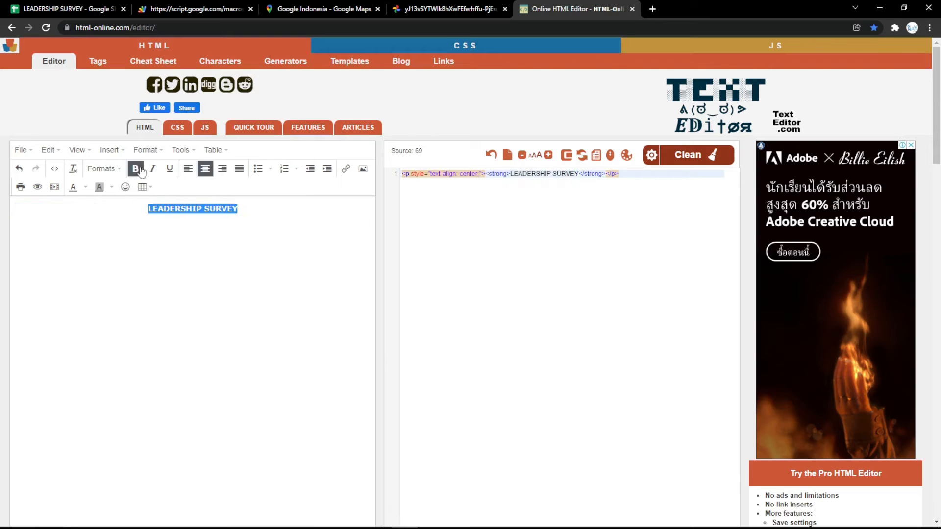
{"action": "left_click", "coordinate": [153, 170]}
{"action": "left_click", "coordinate": [170, 169]}
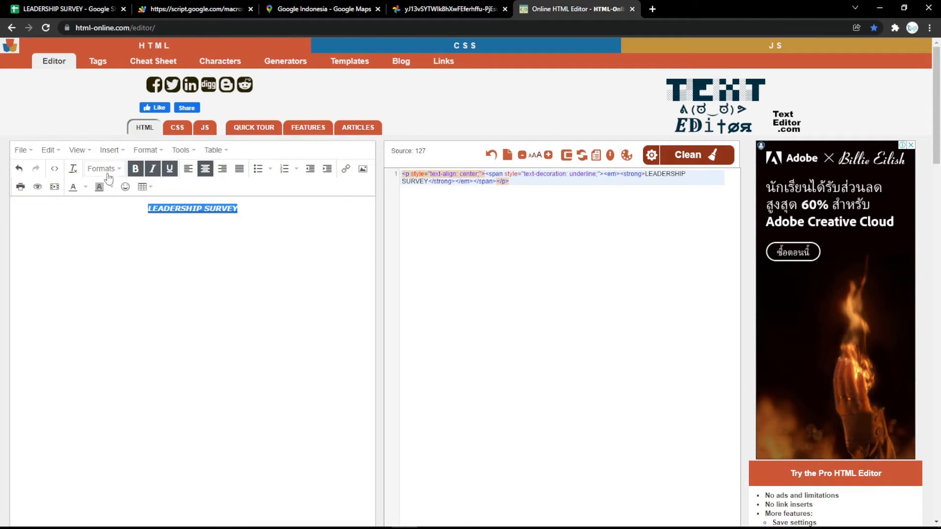
- Format the LEADERSHIP SURVEY text as a level 1 heading with the magenta text color #ff00ff
{"action": "left_click", "coordinate": [103, 169]}
{"action": "left_click", "coordinate": [99, 189]}
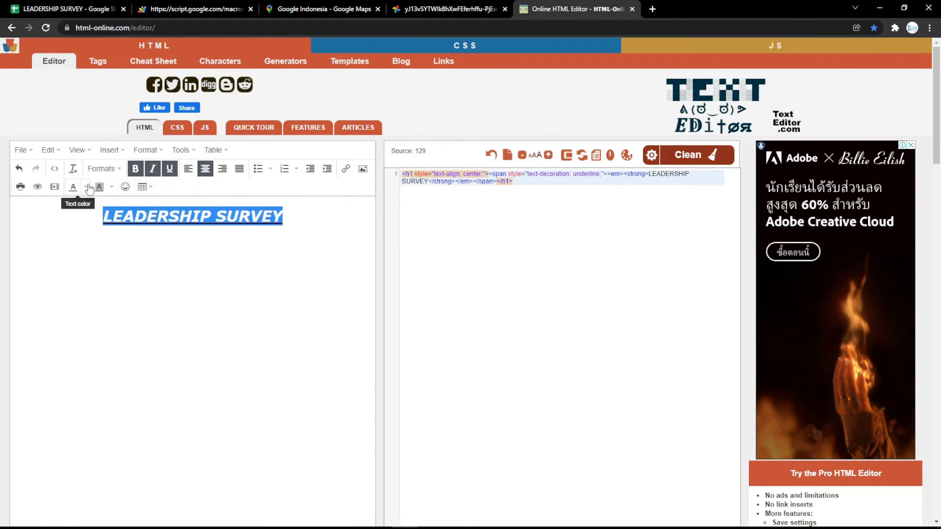
{"action": "left_click", "coordinate": [85, 186]}
{"action": "left_click", "coordinate": [43, 240]}
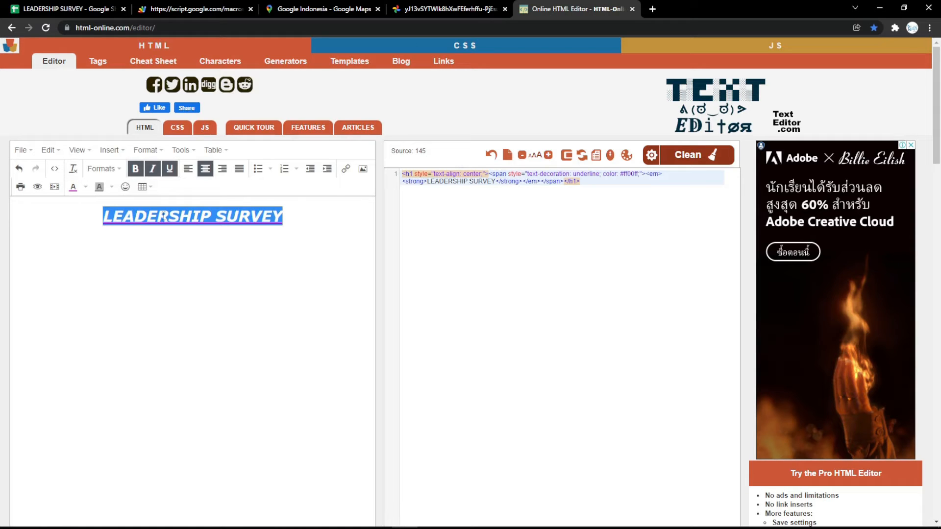
- Copy the generated HTML source, replace the Form Title in B8 of the LEADERSHIP SURVEY Settings sheet with it and reload the web form
{"action": "left_click", "coordinate": [249, 227]}
{"action": "left_click_drag", "start_coordinate": [602, 188], "coordinate": [405, 140]}
{"action": "left_click", "coordinate": [64, 9]}
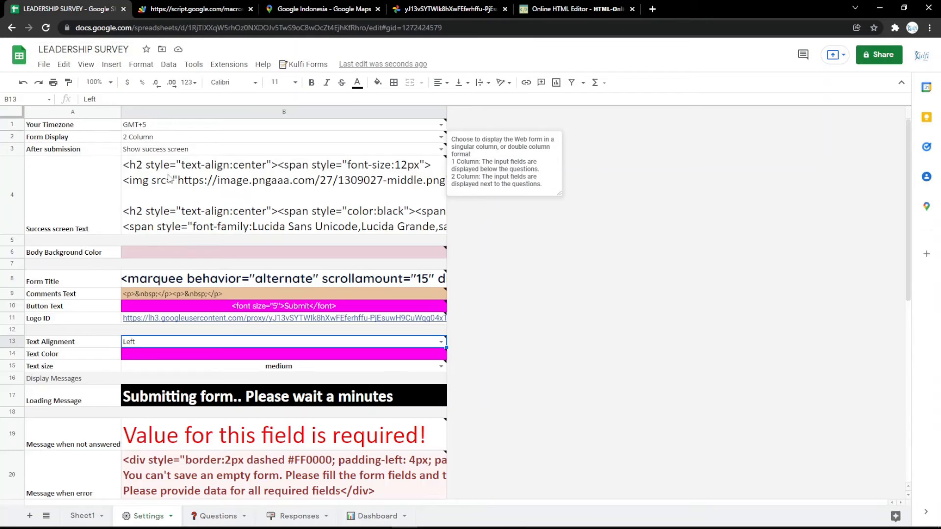
{"action": "left_click", "coordinate": [231, 281]}
{"action": "double_click", "coordinate": [230, 280]}
{"action": "key", "text": "ctrl+a"}
{"action": "key", "text": "ctrl+v"}
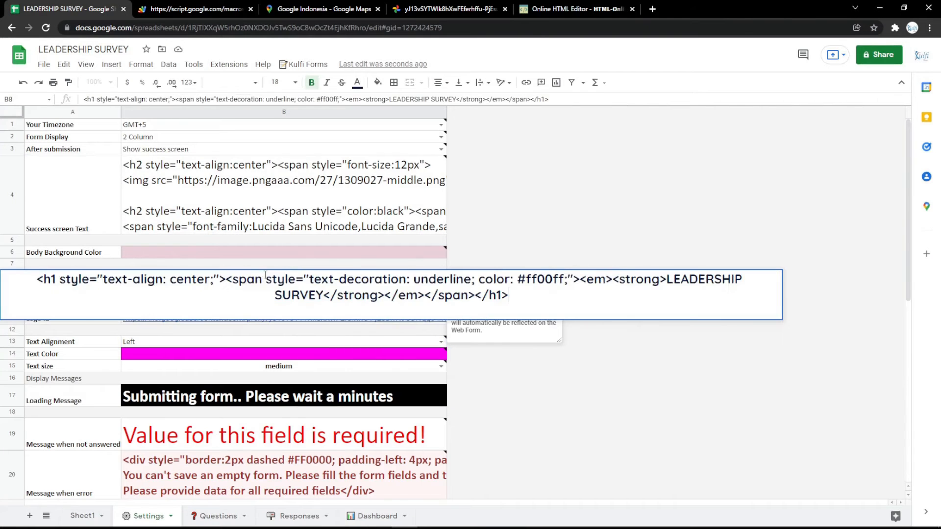
{"action": "left_click", "coordinate": [281, 252]}
{"action": "left_click", "coordinate": [201, 9]}
{"action": "key", "text": "F5"}
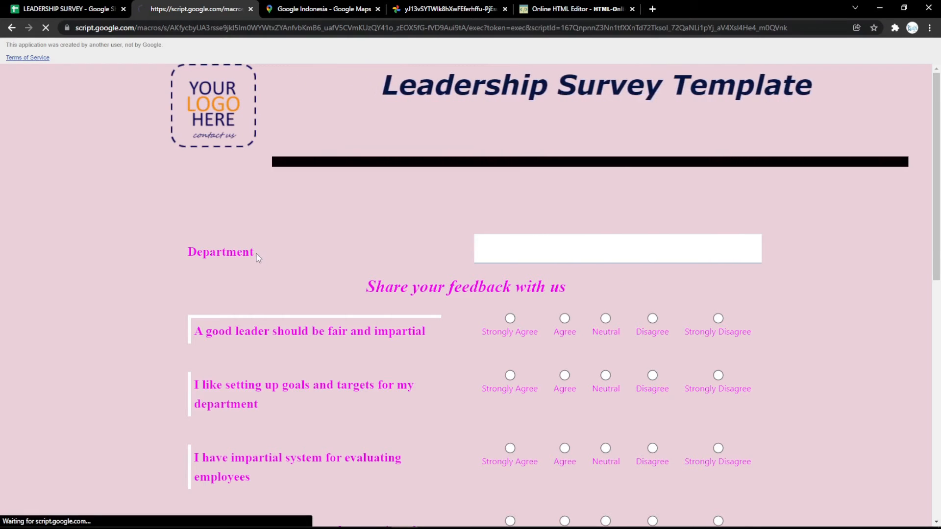
- Open the Responses sheet of the LEADERSHIP SURVEY spreadsheet and read the note on header cell A1
{"action": "left_click", "coordinate": [63, 9]}
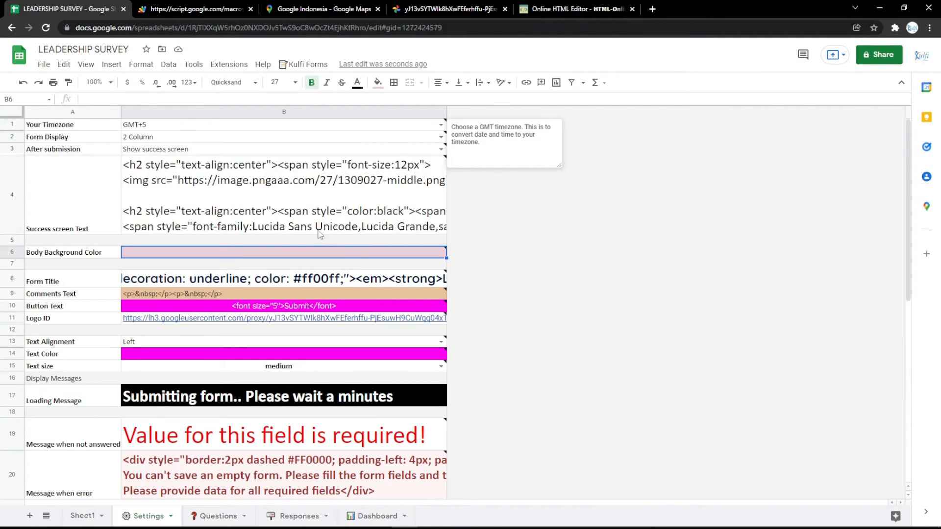
{"action": "left_click", "coordinate": [300, 514]}
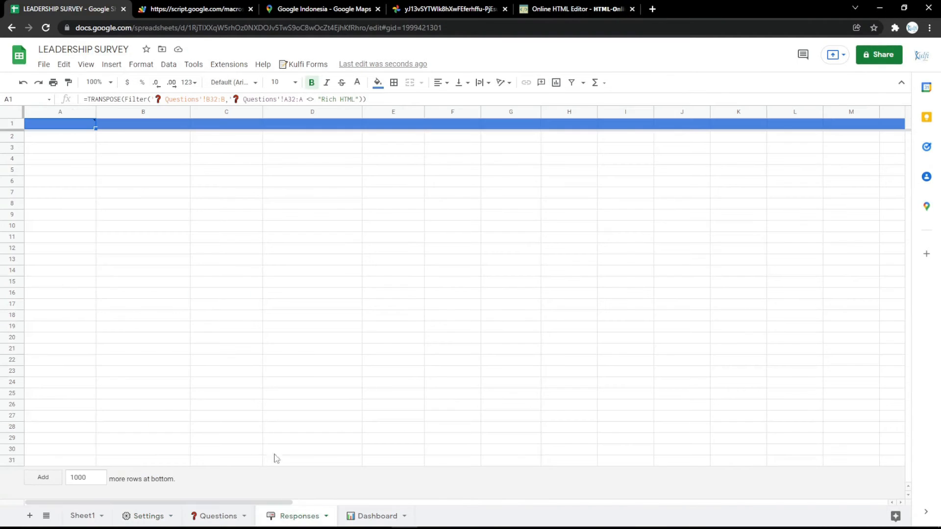
{"action": "mouse_move", "coordinate": [75, 125]}
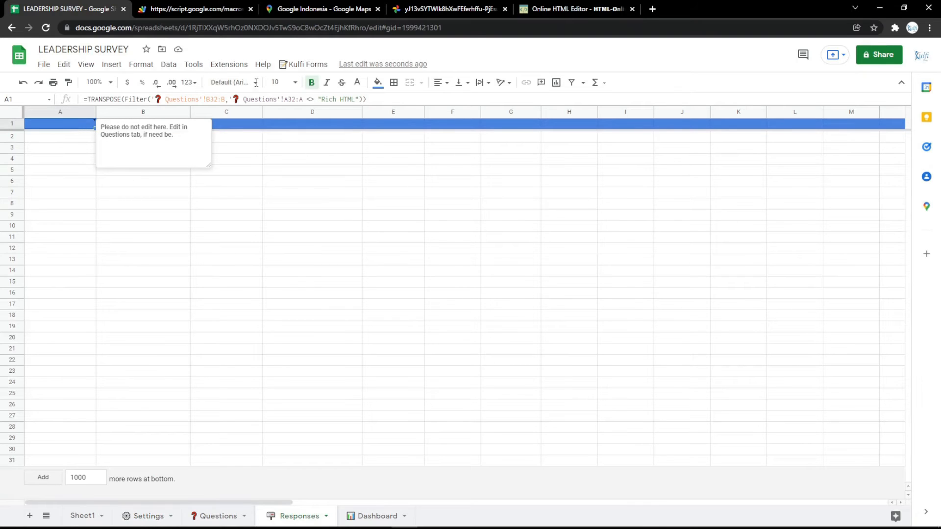